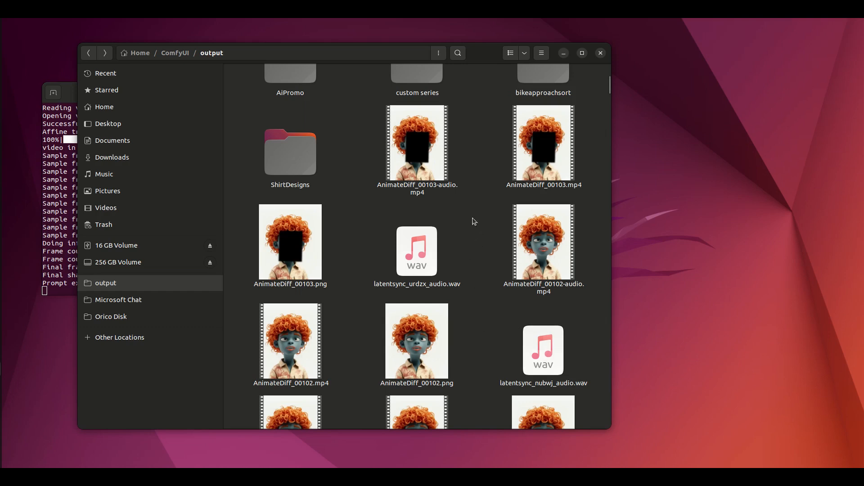
# Play the output videos AnimateDiff_00103-audio.mp4 and AnimateDiff_00102-audio.mp4, closing the player after each one.
pyautogui.click(419, 152)
pyautogui.doubleClick(418, 151)
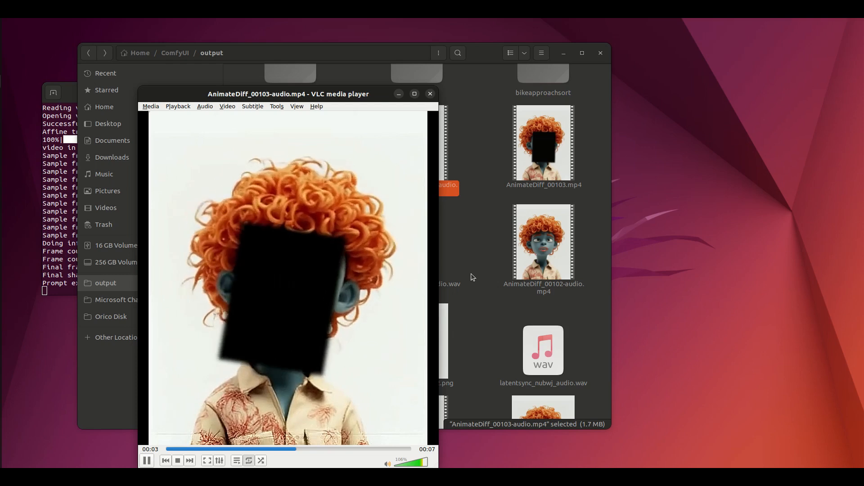
pyautogui.click(429, 95)
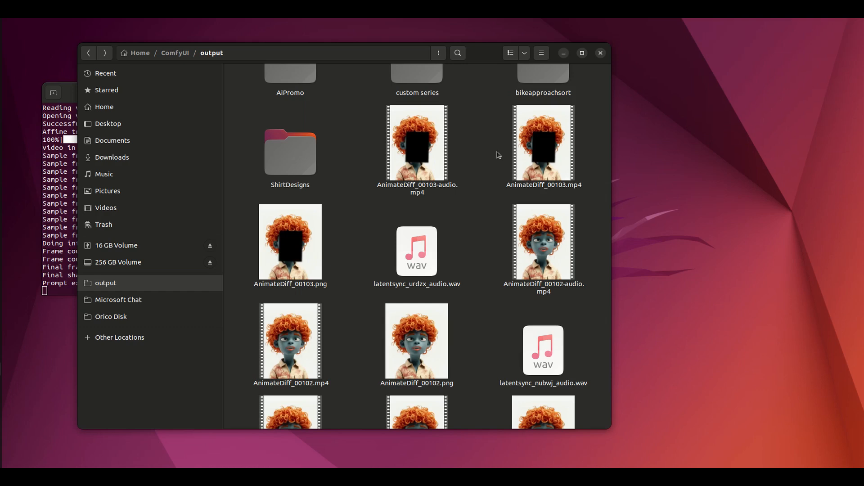
pyautogui.click(541, 244)
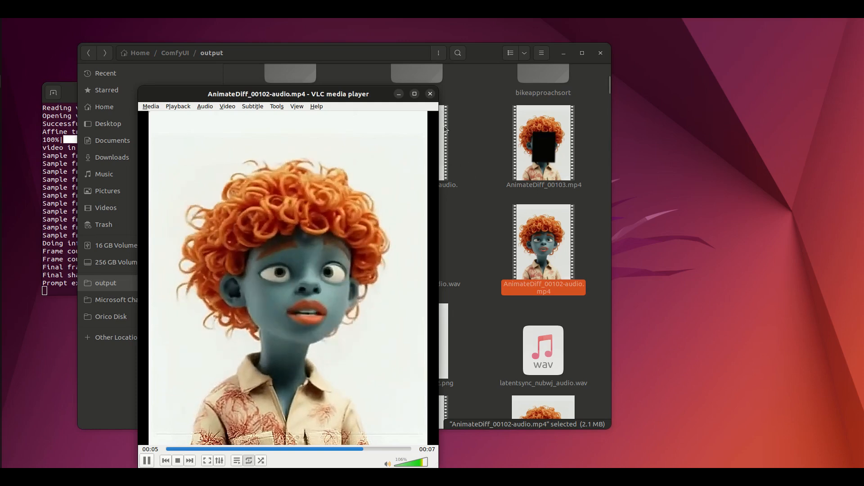
pyautogui.click(430, 94)
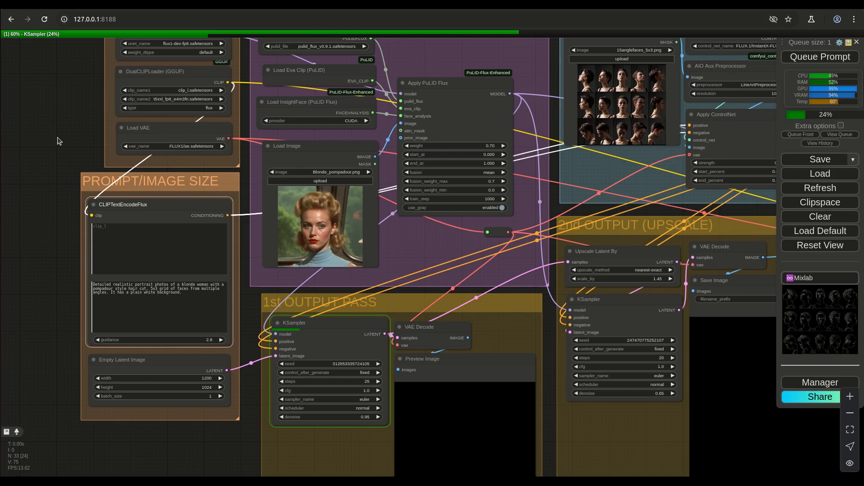
# Examine the character workflow in ComfyUI, including its node groups and the CLIPTextEncodeFlux prompt and image size settings.
pyautogui.scroll(-1, 55, 138)
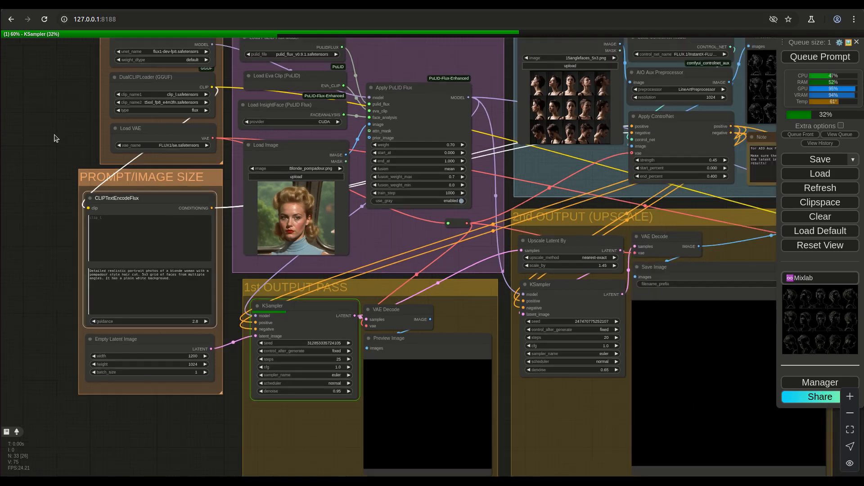
pyautogui.moveTo(56, 137); pyautogui.dragTo(75, 170)
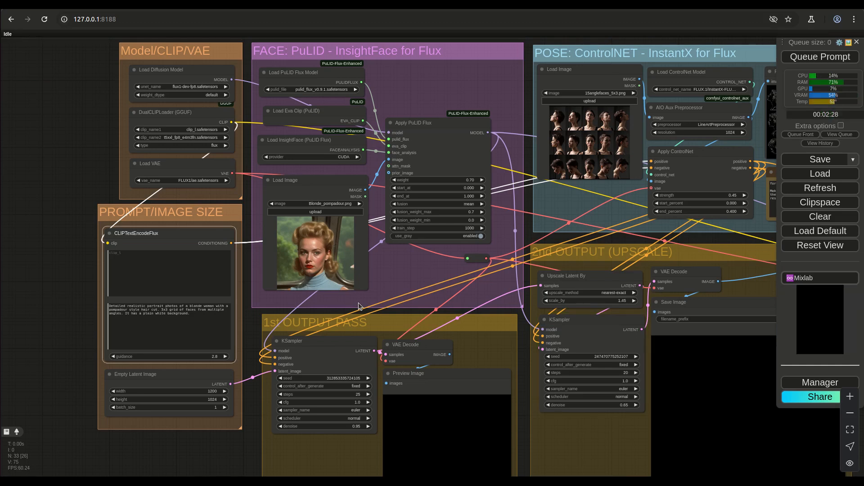
pyautogui.moveTo(525, 401); pyautogui.dragTo(467, 399)
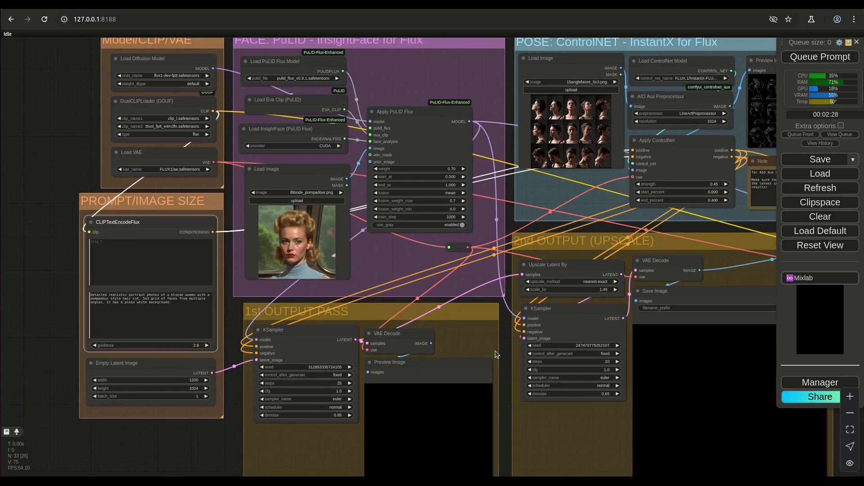
pyautogui.moveTo(498, 347); pyautogui.dragTo(537, 387)
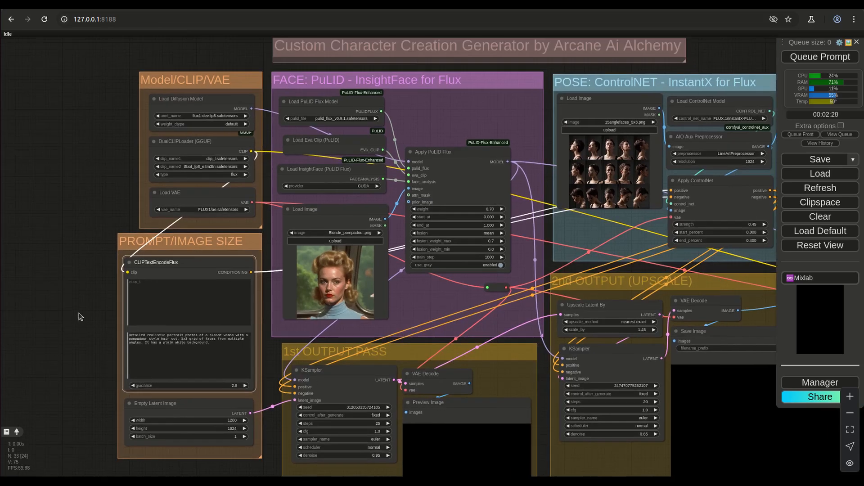
pyautogui.scroll(6, 83, 318)
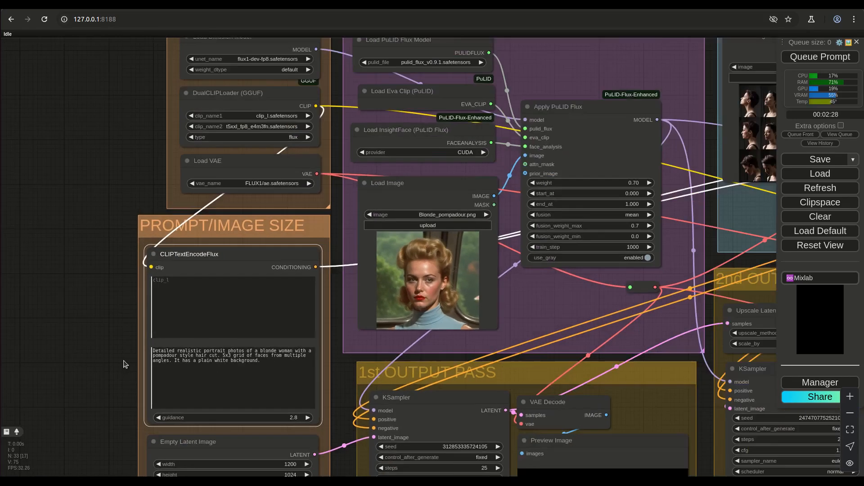
pyautogui.scroll(-5, 125, 364)
pyautogui.moveTo(306, 407); pyautogui.dragTo(264, 346)
pyautogui.moveTo(262, 345); pyautogui.dragTo(255, 350)
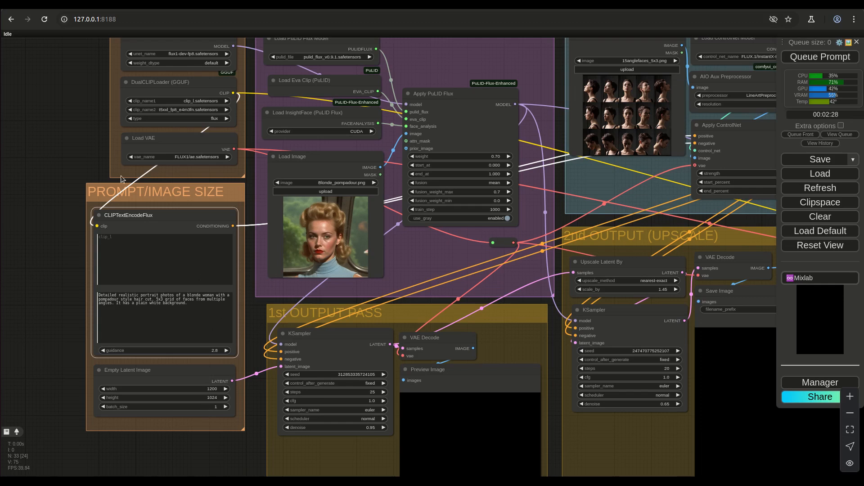
pyautogui.scroll(-2, 68, 139)
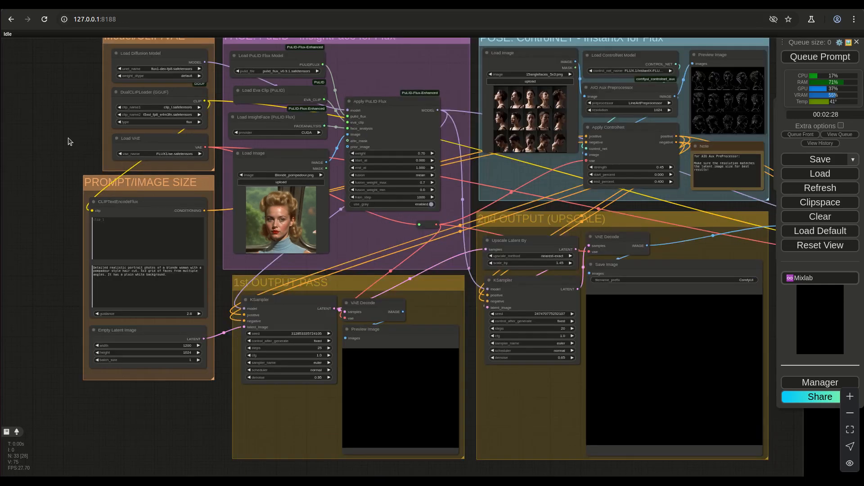
pyautogui.moveTo(67, 136); pyautogui.dragTo(247, 196)
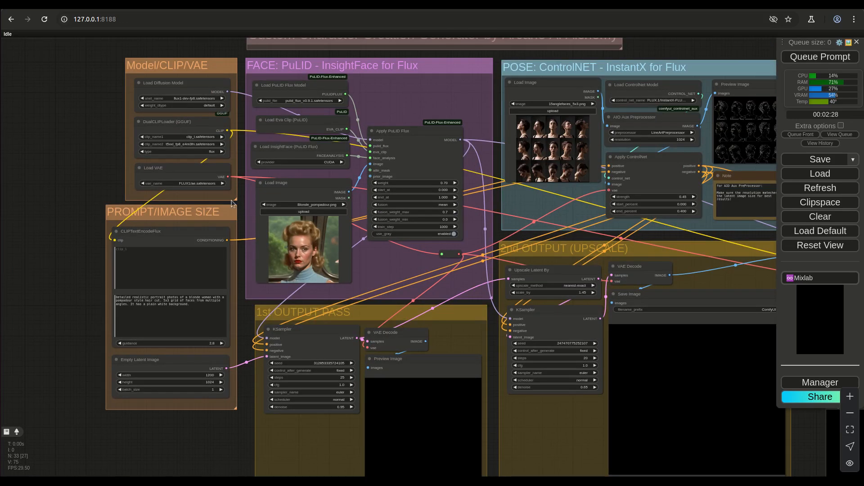
pyautogui.doubleClick(39, 186)
pyautogui.press('Escape')
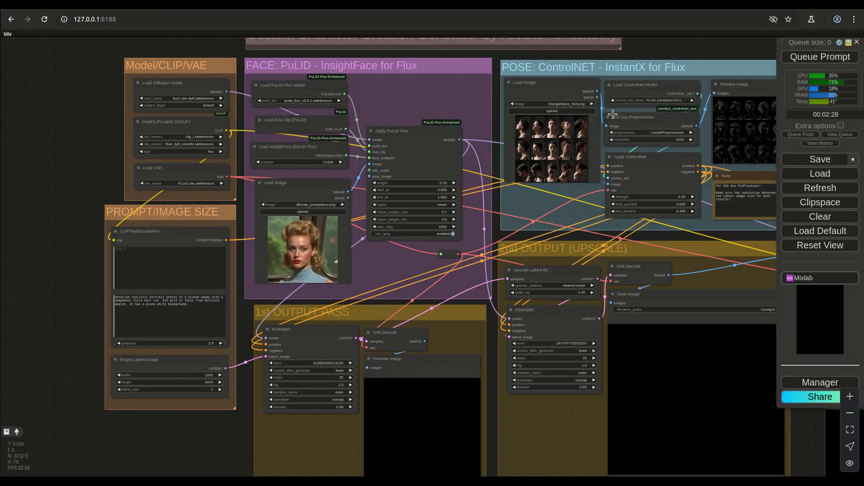
# Move the existing Fast Groups Bypasser node to the empty canvas beside the Model/CLIP/VAE group and remove it.
pyautogui.moveTo(705, 46); pyautogui.dragTo(581, 76)
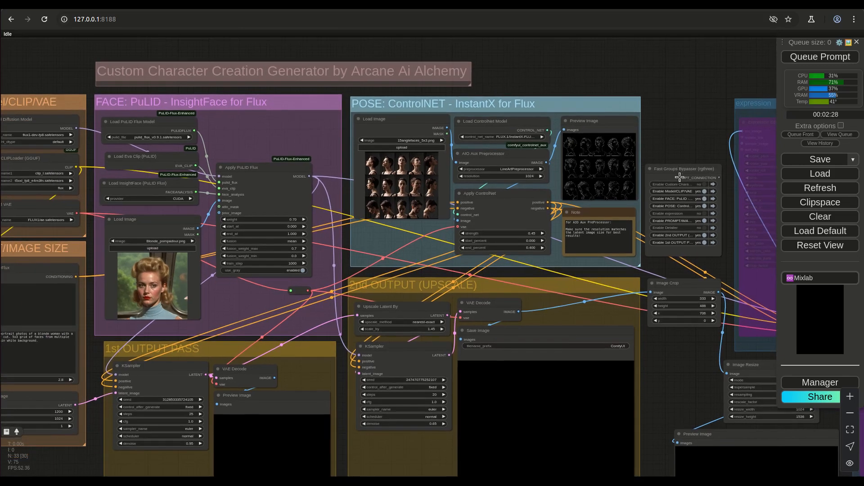
pyautogui.moveTo(682, 168); pyautogui.dragTo(34, 167)
pyautogui.moveTo(27, 75); pyautogui.dragTo(587, 121)
pyautogui.moveTo(493, 200); pyautogui.dragTo(313, 215)
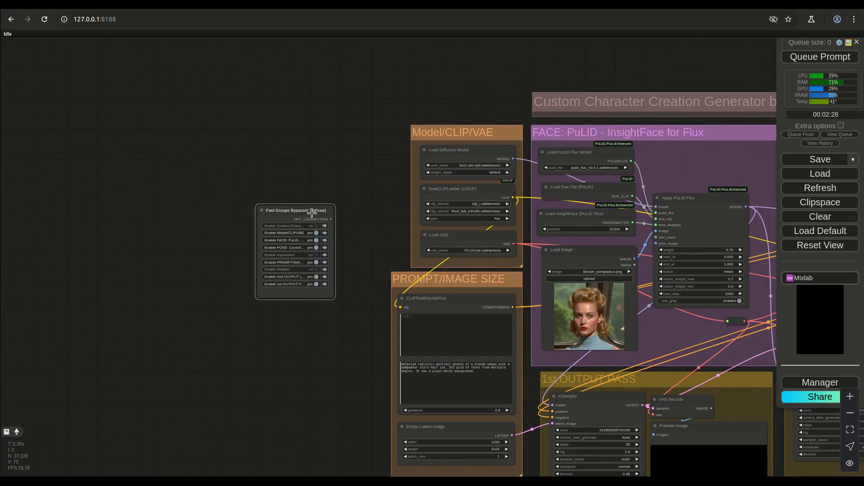
pyautogui.rightClick(313, 215)
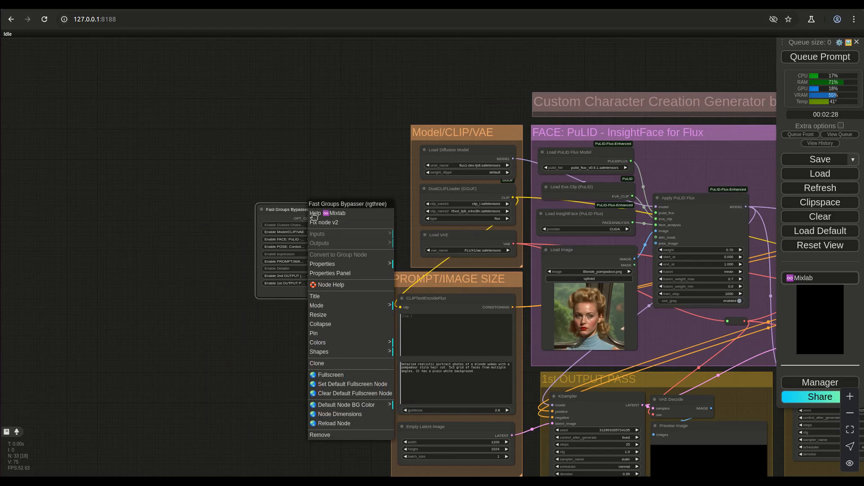
pyautogui.click(334, 436)
# Add a Fast Groups Bypasser (rgthree) node and place it on the empty canvas beside the Empty Latent Image node.
pyautogui.moveTo(332, 379); pyautogui.dragTo(216, 236)
pyautogui.scroll(3, 214, 237)
pyautogui.hscroll(3, 218, 246)
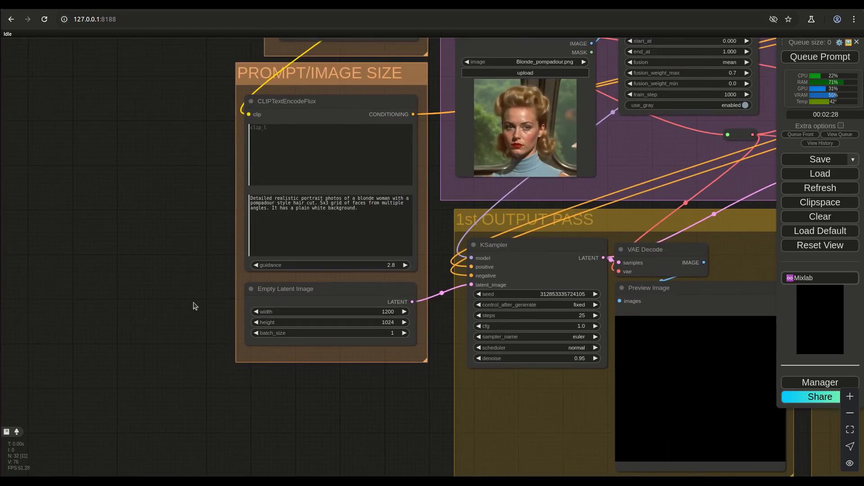
pyautogui.doubleClick(137, 278)
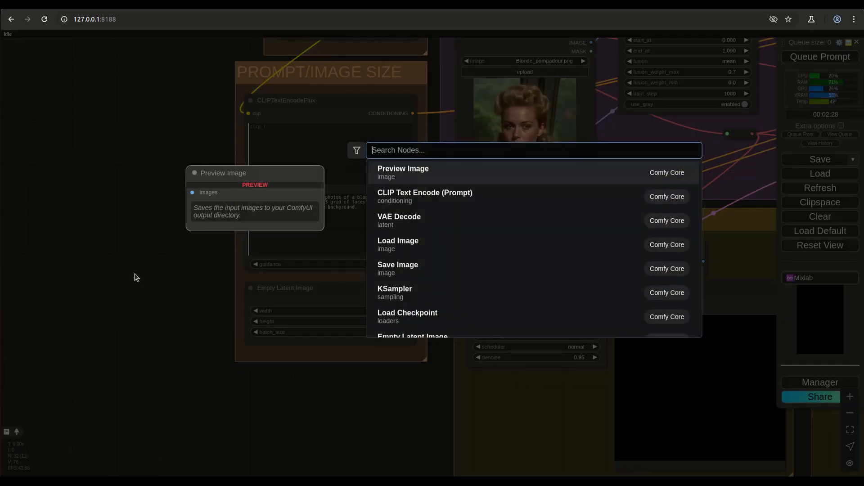
pyautogui.write('fast ')
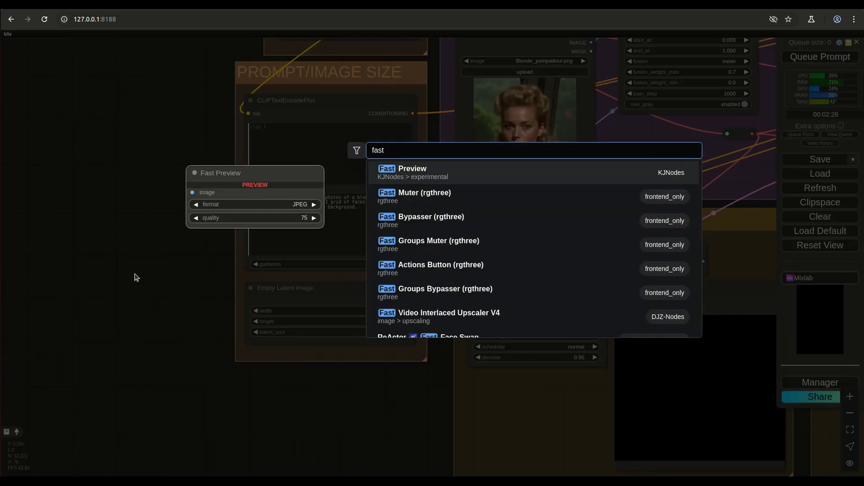
pyautogui.write('gr')
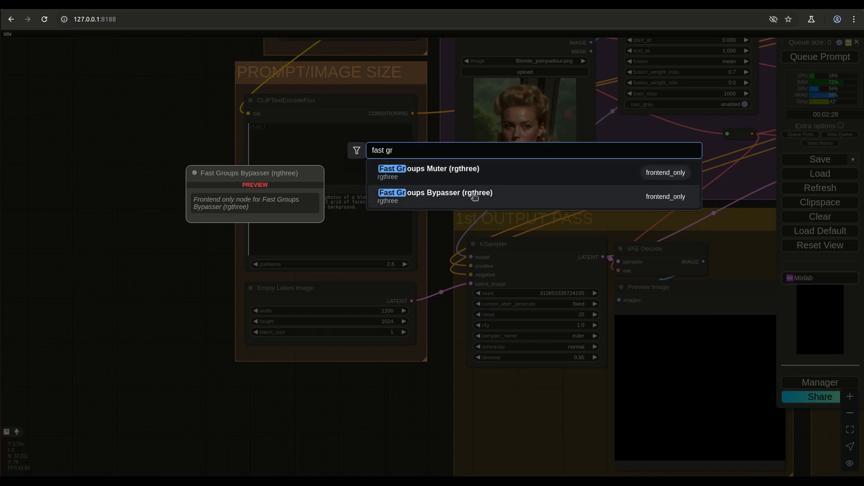
pyautogui.click(451, 207)
pyautogui.moveTo(189, 266); pyautogui.dragTo(167, 334)
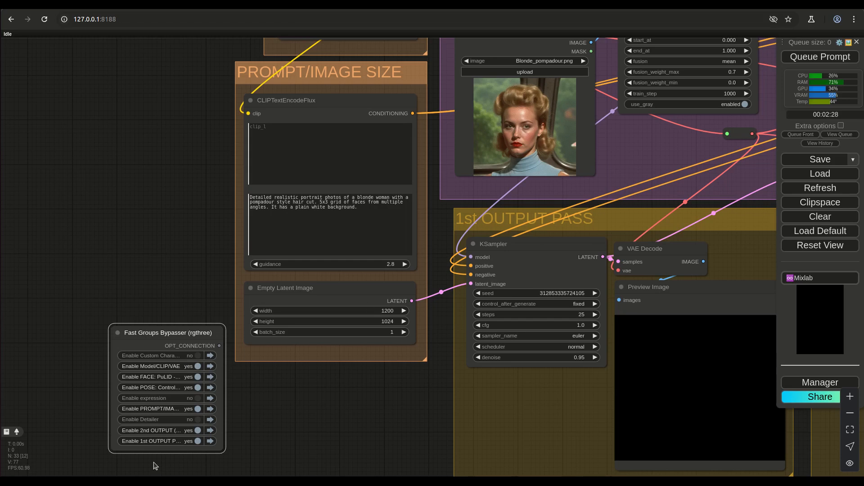
# Add a new group to the canvas near the Empty Latent Image node, keeping the title "Group".
pyautogui.scroll(-6, 295, 414)
pyautogui.scroll(5, 279, 394)
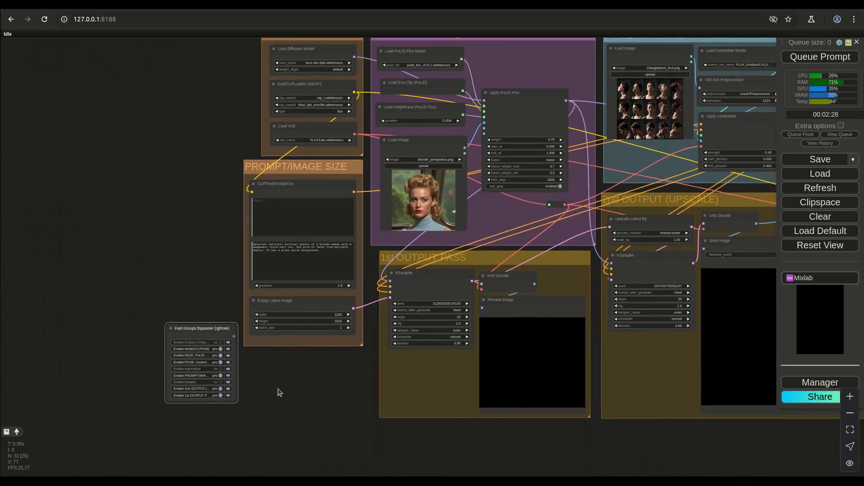
pyautogui.rightClick(270, 398)
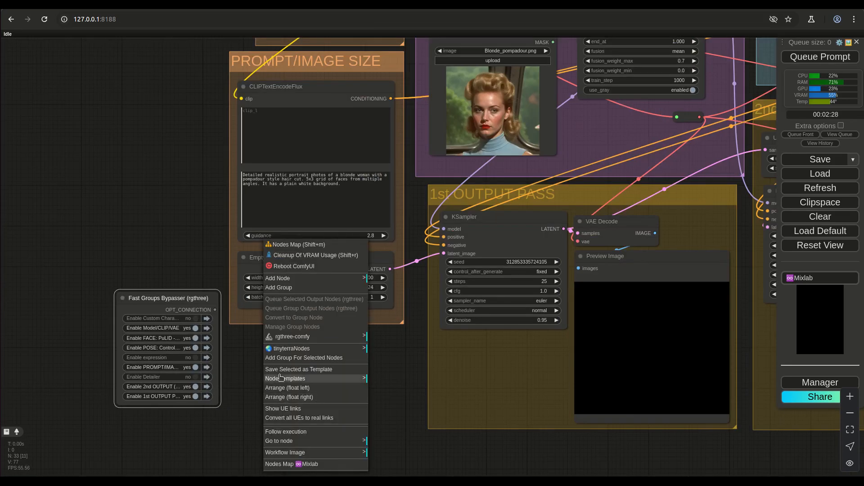
pyautogui.click(291, 288)
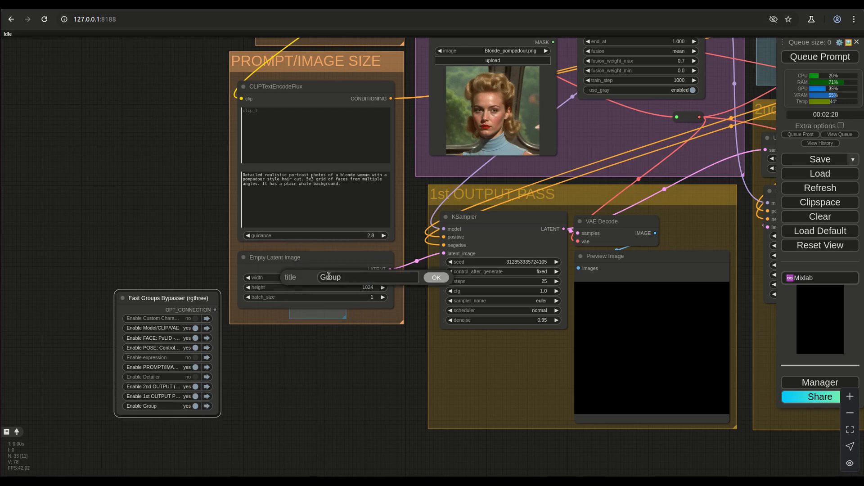
pyautogui.press('Return')
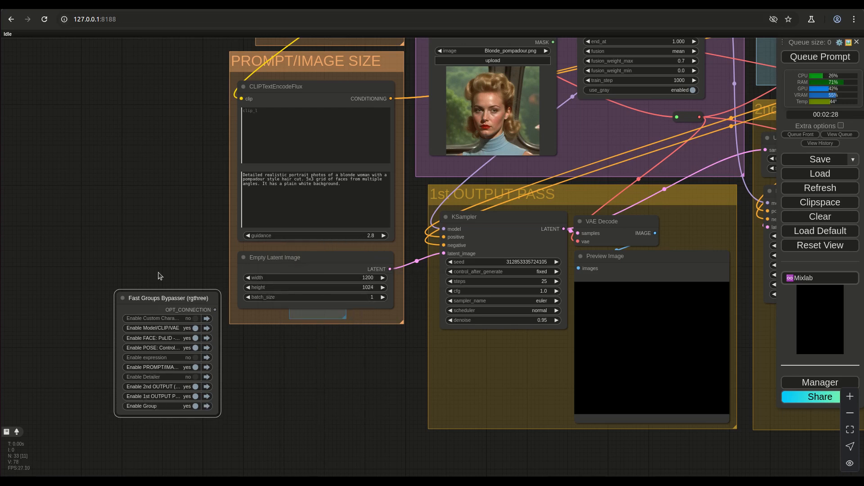
# Move the new group out of PROMPT/IMAGE SIZE onto empty canvas beside the bypasser and try its Enable Group toggle.
pyautogui.moveTo(157, 295); pyautogui.dragTo(159, 241)
pyautogui.scroll(5, 175, 396)
pyautogui.scroll(-6, 176, 394)
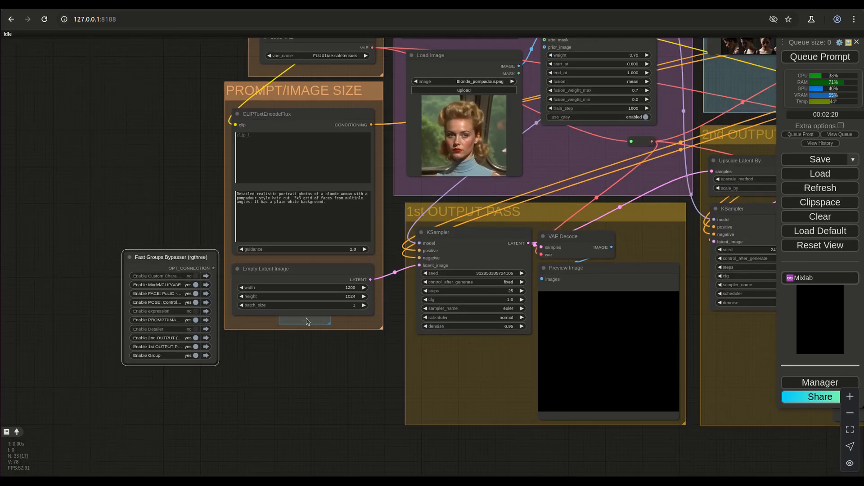
pyautogui.moveTo(306, 318); pyautogui.dragTo(326, 356)
pyautogui.moveTo(327, 304); pyautogui.dragTo(305, 302)
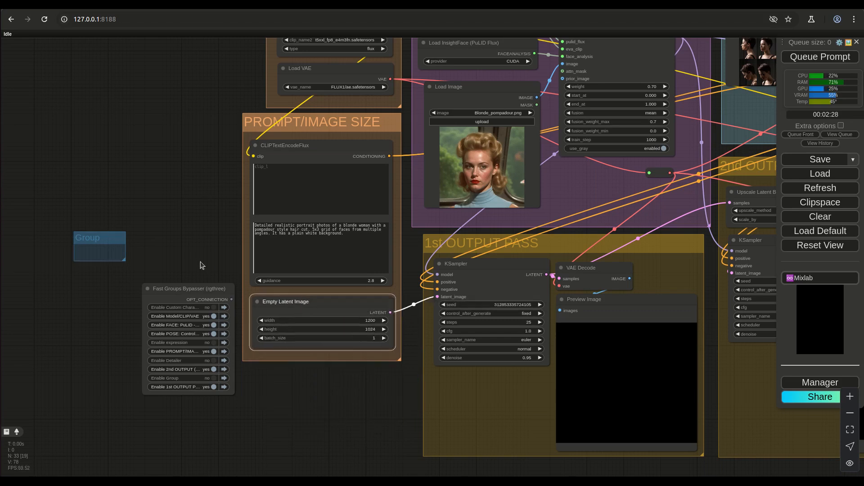
pyautogui.moveTo(87, 238); pyautogui.dragTo(76, 308)
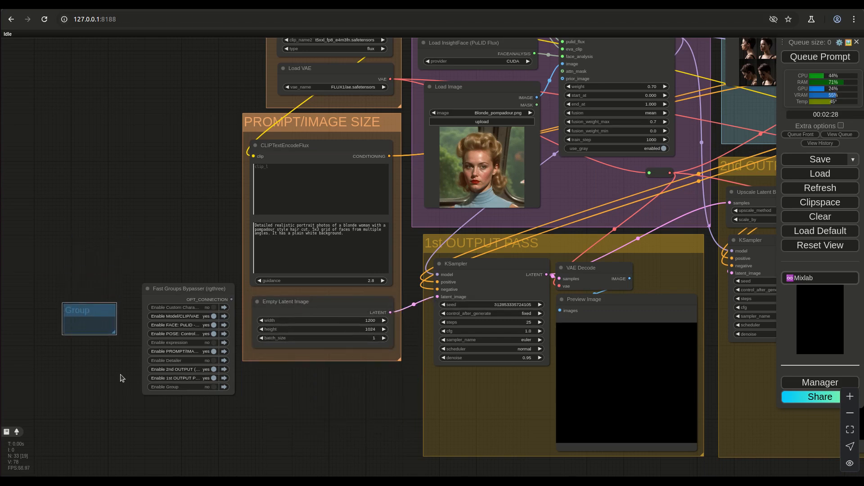
pyautogui.click(211, 387)
pyautogui.click(211, 388)
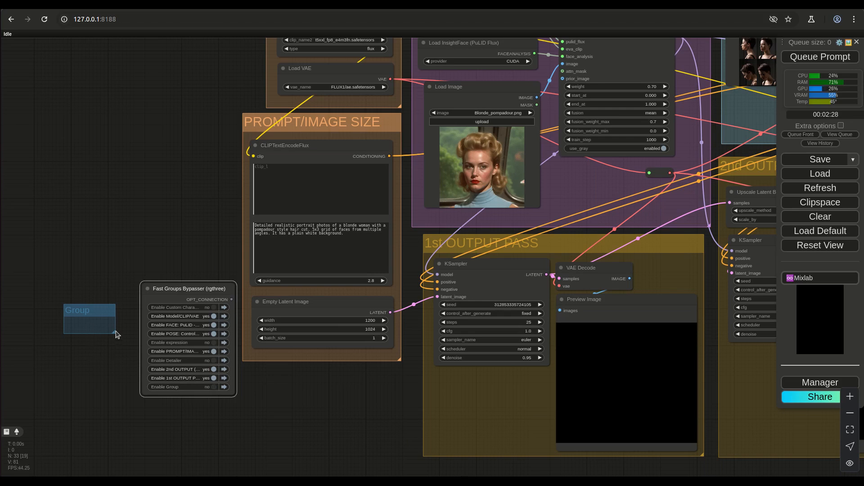
# Enlarge the new group to enclose the Fast Groups Bypasser node, then switch Enable Group off and on again.
pyautogui.moveTo(101, 315); pyautogui.dragTo(133, 254)
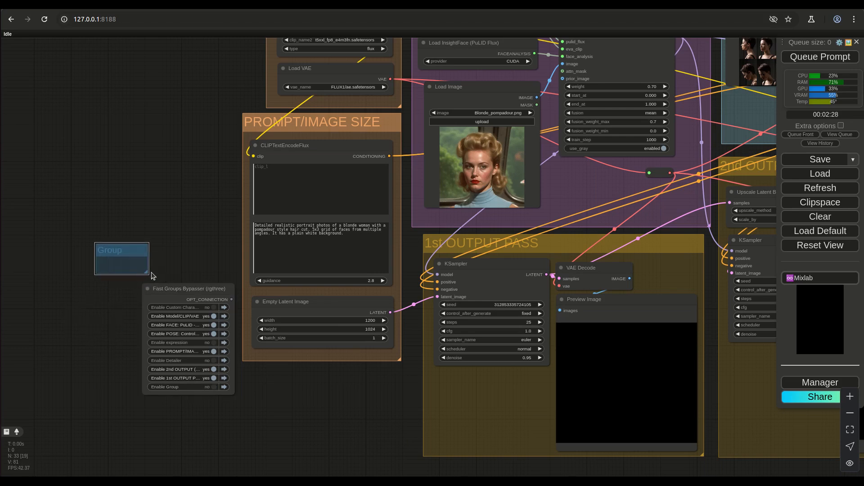
pyautogui.moveTo(144, 271); pyautogui.dragTo(238, 446)
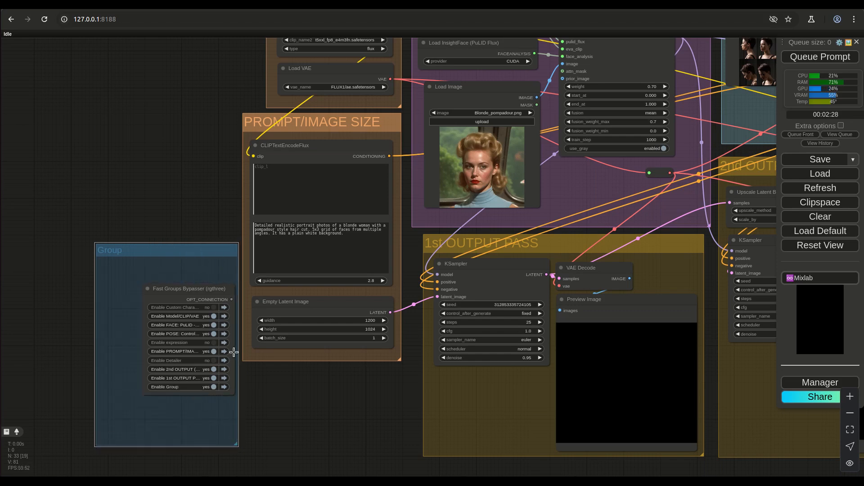
pyautogui.moveTo(178, 292); pyautogui.dragTo(158, 296)
pyautogui.click(189, 392)
pyautogui.click(189, 392)
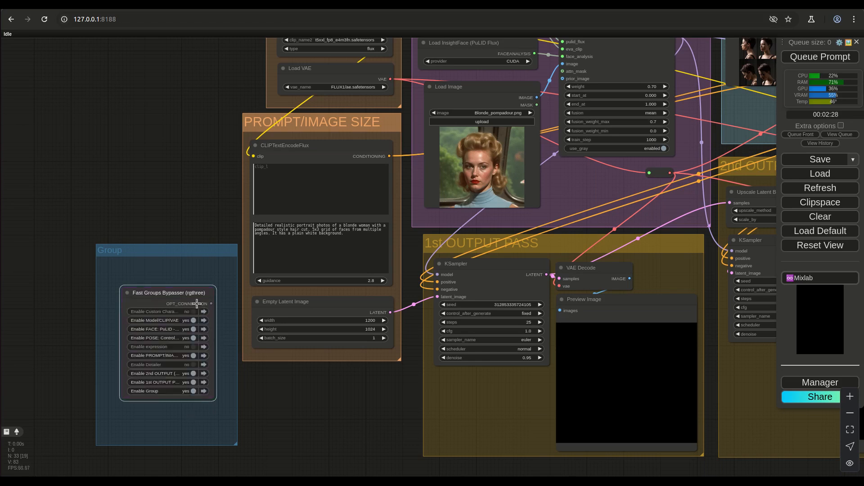
# Move the Fast Groups Bypasser out of the new group to just below PROMPT/IMAGE SIZE and delete the empty group.
pyautogui.moveTo(214, 383); pyautogui.dragTo(184, 325)
pyautogui.click(157, 198)
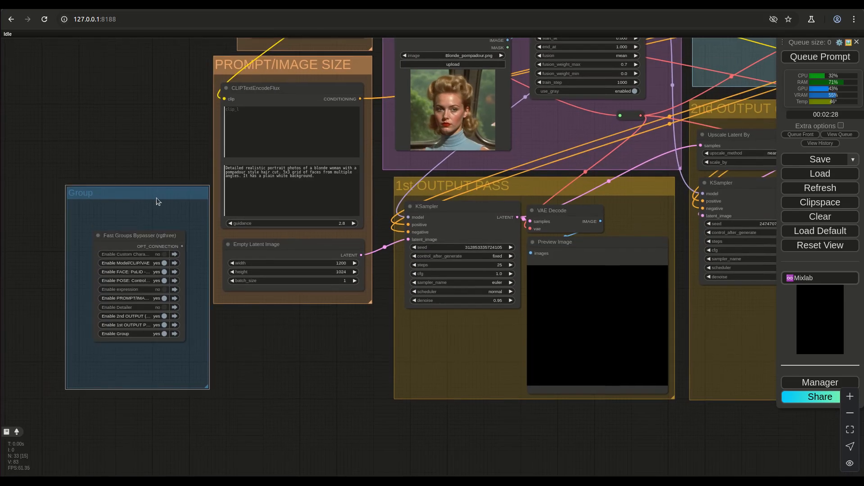
pyautogui.moveTo(158, 197); pyautogui.dragTo(137, 197)
pyautogui.moveTo(109, 234); pyautogui.dragTo(112, 236)
pyautogui.moveTo(196, 342); pyautogui.dragTo(279, 341)
pyautogui.click(183, 391)
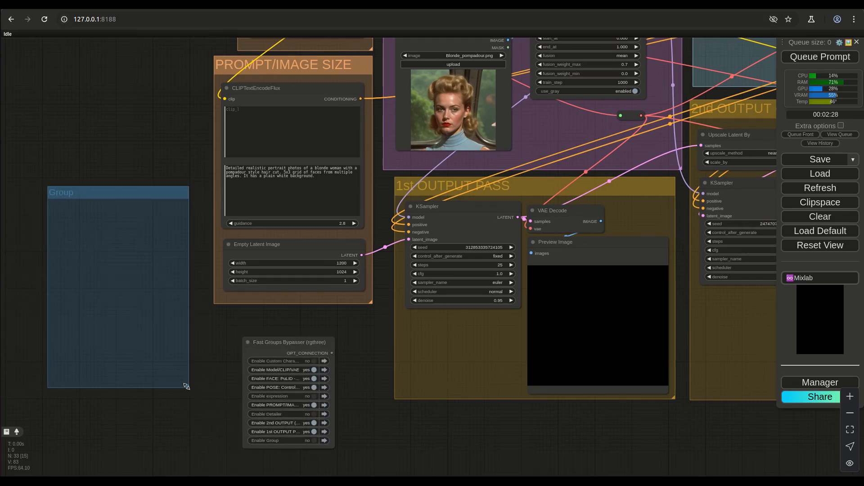
pyautogui.click(170, 195)
pyautogui.press('Delete')
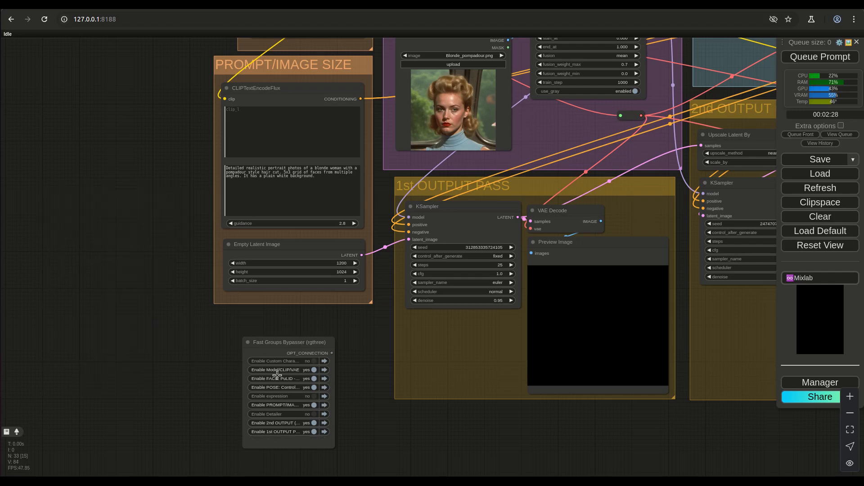
pyautogui.moveTo(254, 344); pyautogui.dragTo(251, 325)
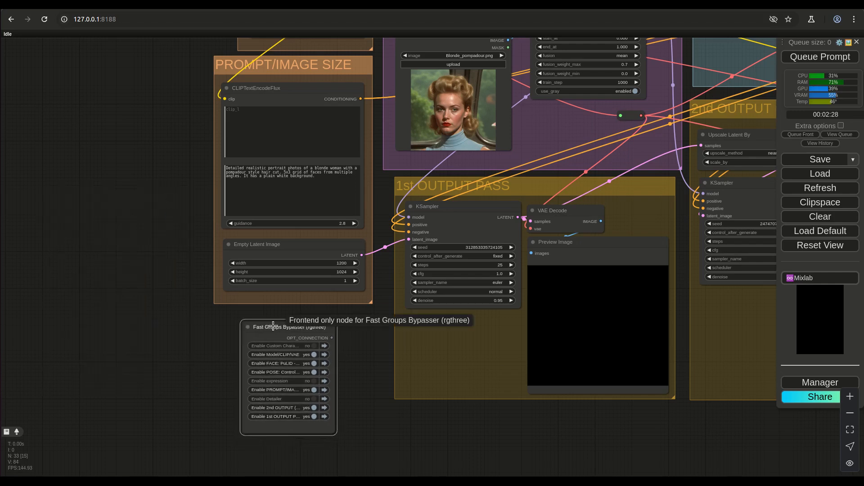
# Examine the Fast Groups Bypasser's toggles against the workflow's Model/CLIP/VAE, FACE, POSE, prompt and output groups.
pyautogui.scroll(-3, 168, 332)
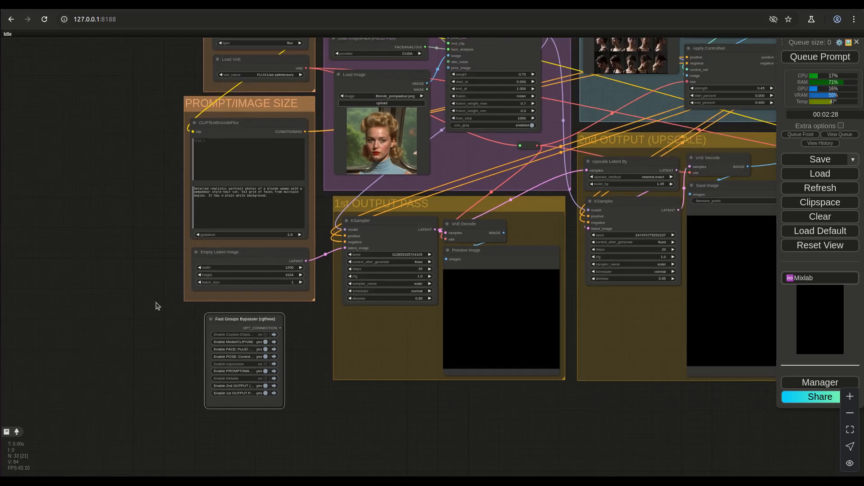
pyautogui.scroll(-4, 125, 332)
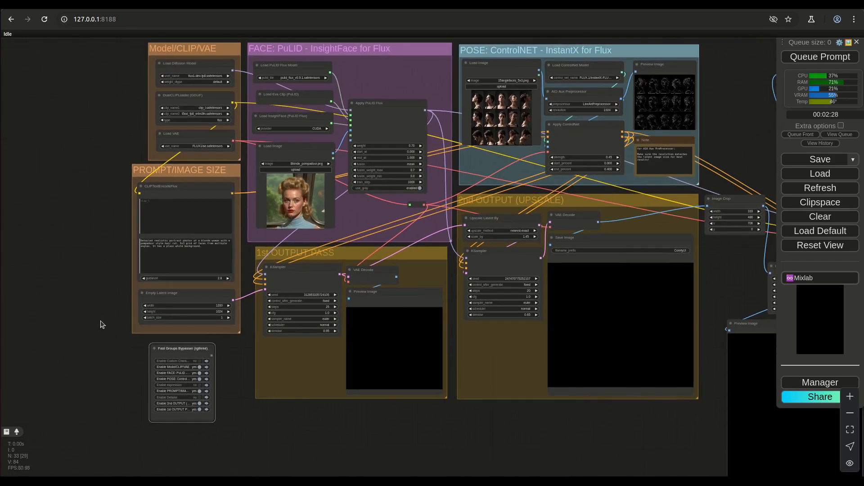
pyautogui.moveTo(93, 315); pyautogui.dragTo(112, 326)
pyautogui.scroll(2, 112, 327)
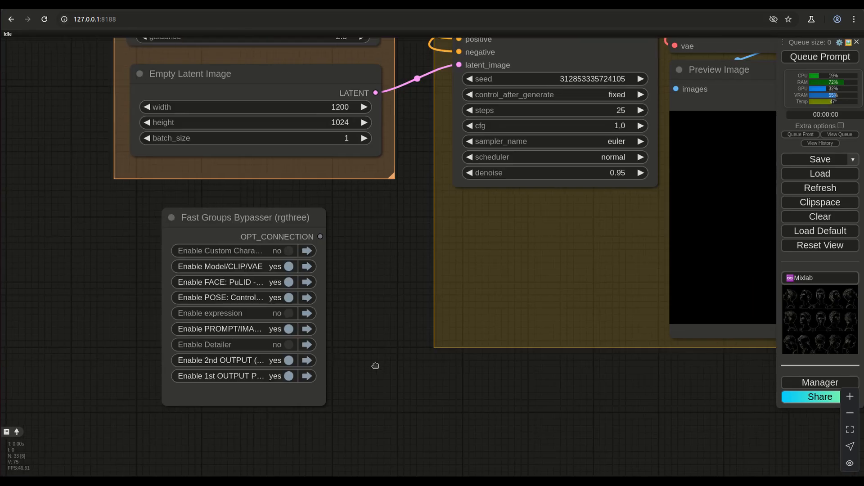
pyautogui.moveTo(354, 355); pyautogui.dragTo(386, 369)
pyautogui.scroll(-3, 376, 367)
pyautogui.scroll(-4, 378, 369)
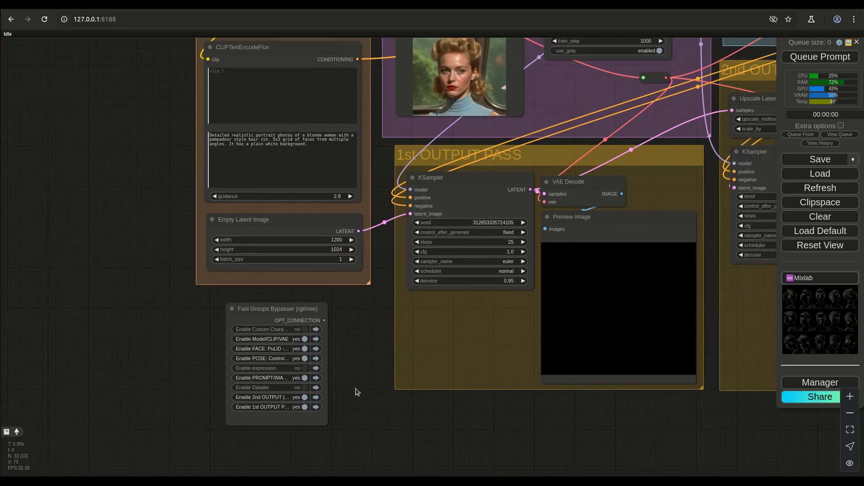
pyautogui.scroll(-3, 356, 390)
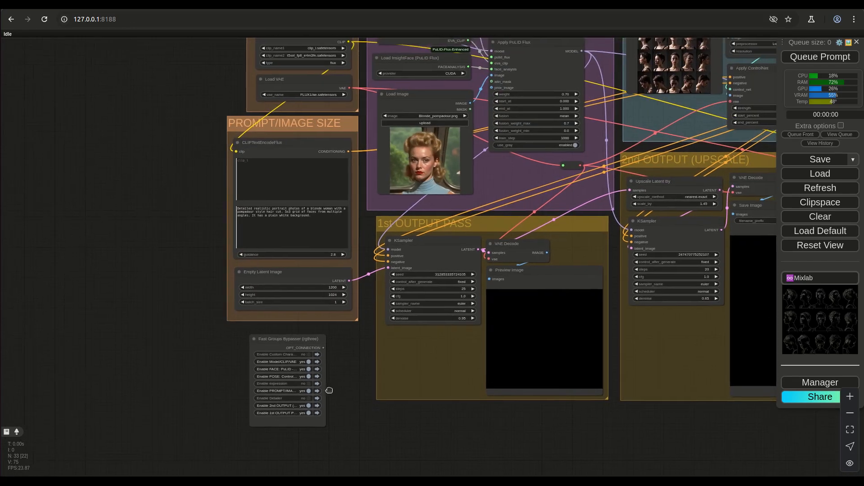
pyautogui.scroll(5, 316, 386)
pyautogui.scroll(-7, 337, 349)
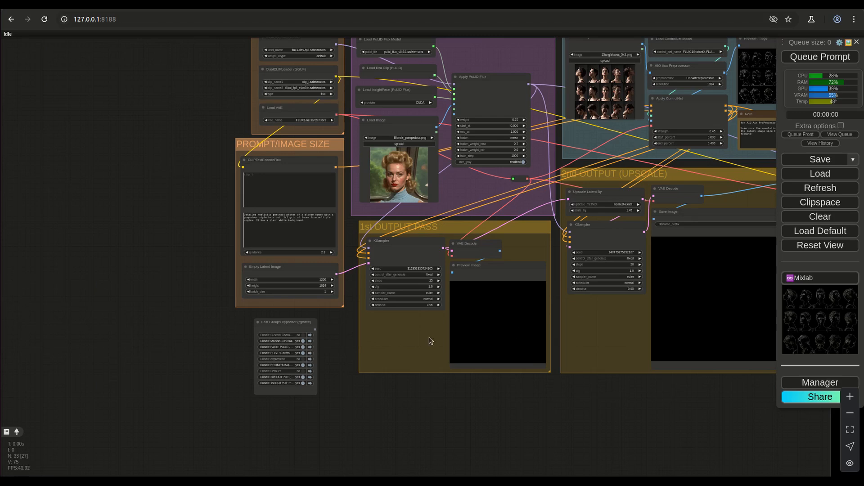
pyautogui.scroll(-3, 176, 198)
pyautogui.scroll(7, 207, 247)
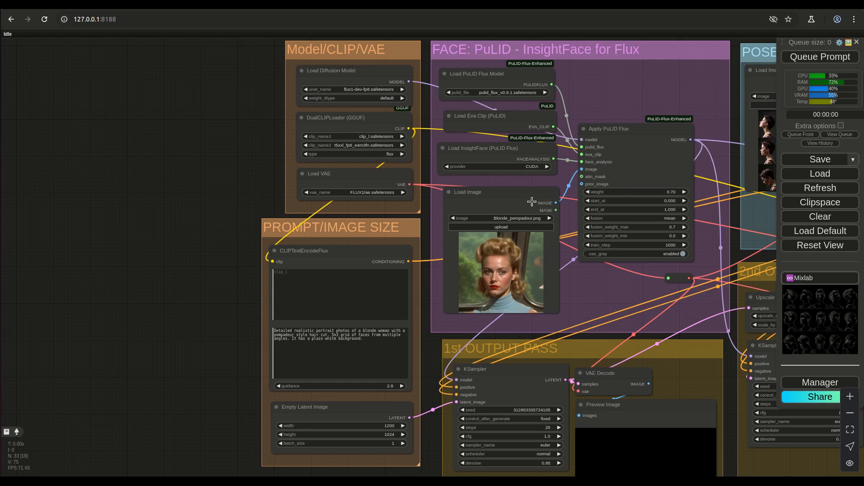
pyautogui.moveTo(232, 268); pyautogui.dragTo(187, 261)
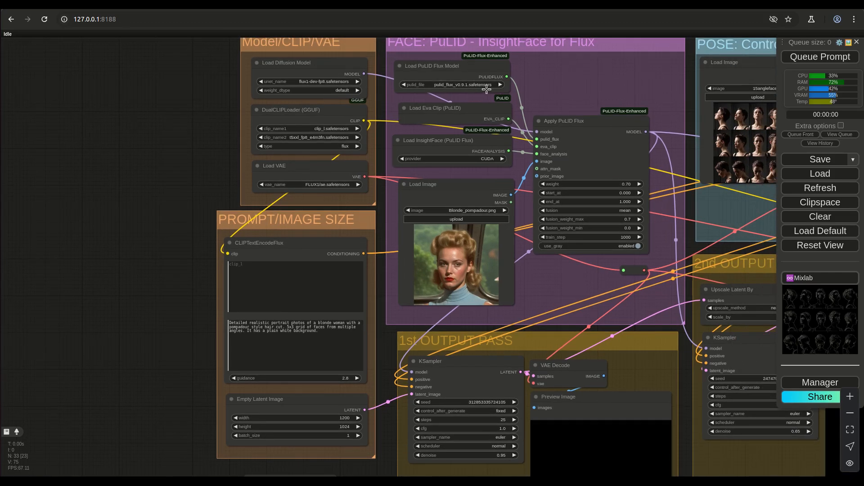
pyautogui.moveTo(484, 97); pyautogui.dragTo(293, 142)
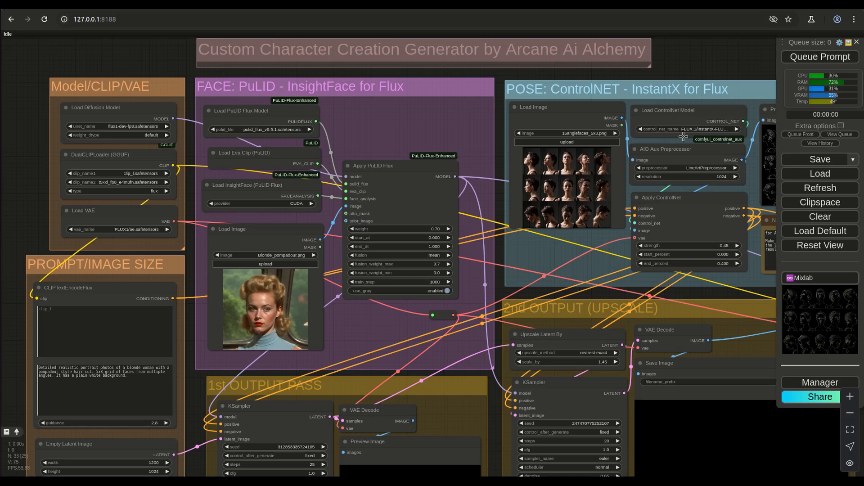
pyautogui.moveTo(26, 235); pyautogui.dragTo(149, 132)
pyautogui.moveTo(108, 412); pyautogui.dragTo(110, 296)
# Bypass the FACE, 2nd OUTPUT (UPSCALE) and POSE groups in the Fast Groups Bypasser, and widen the node to fit the longer group names.
pyautogui.scroll(4, 164, 367)
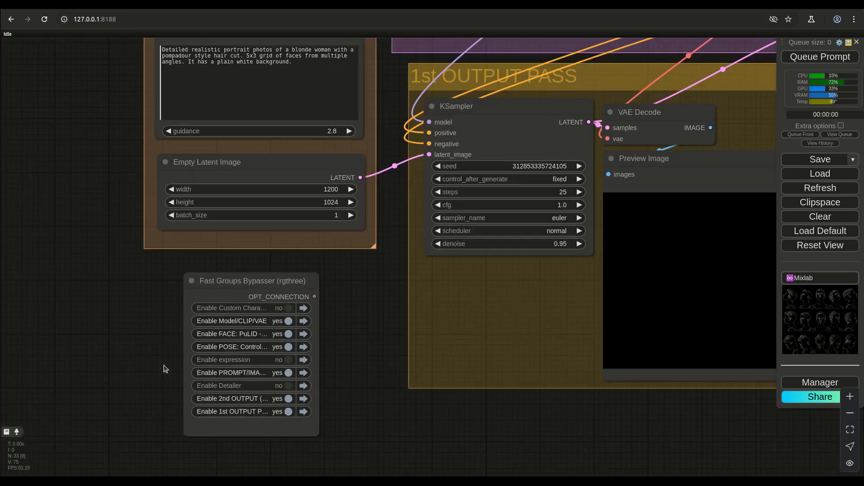
pyautogui.scroll(-2, 288, 347)
pyautogui.scroll(-1, 289, 348)
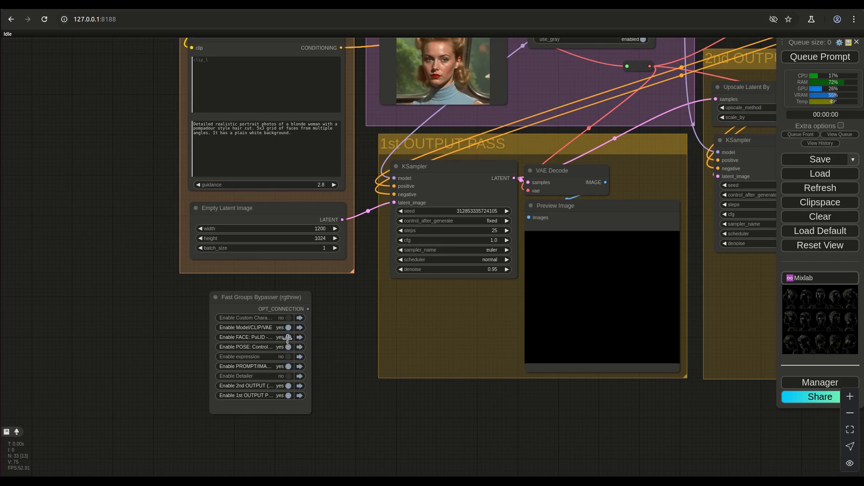
pyautogui.click(288, 338)
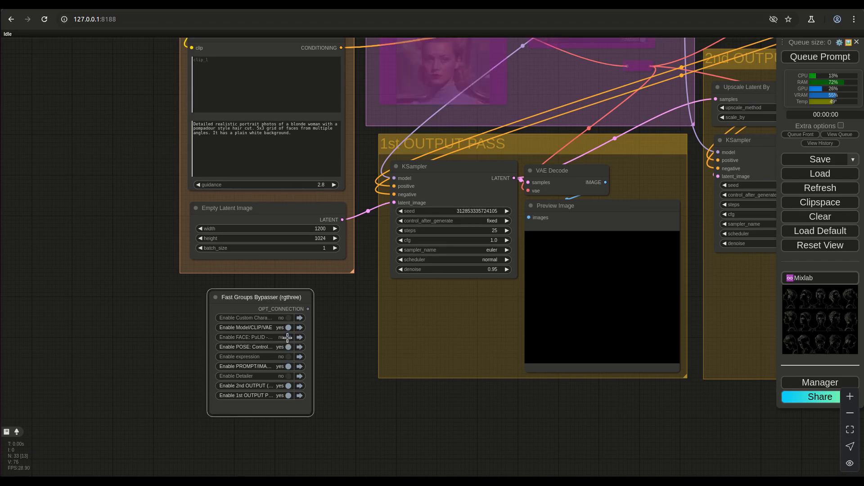
pyautogui.click(288, 386)
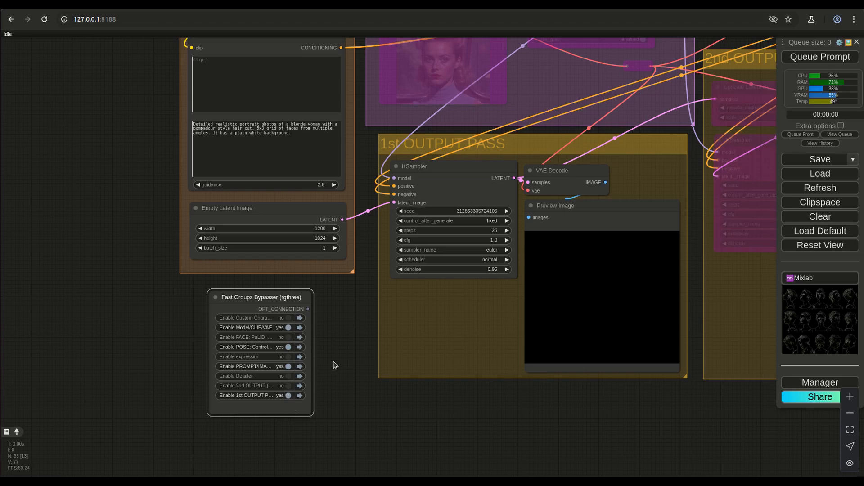
pyautogui.click(287, 347)
pyautogui.moveTo(307, 411); pyautogui.dragTo(345, 407)
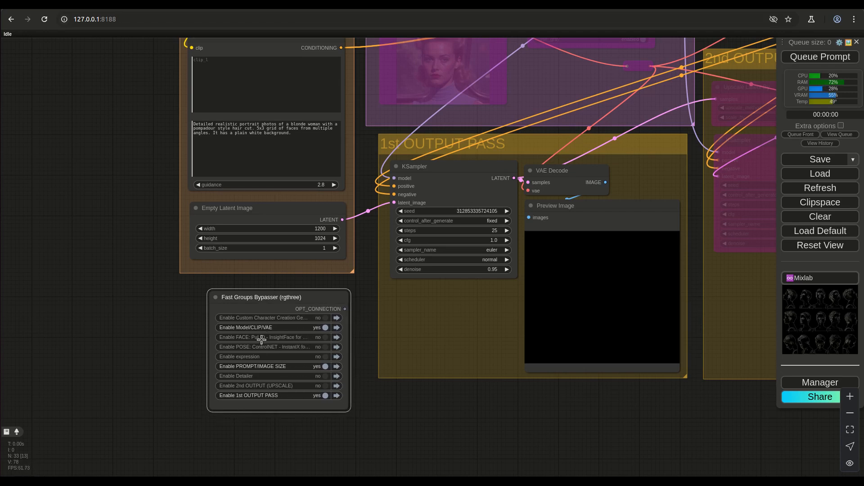
# Review the bypassed and active groups across the workflow and check the 1st OUTPUT PASS preview.
pyautogui.scroll(-5, 142, 369)
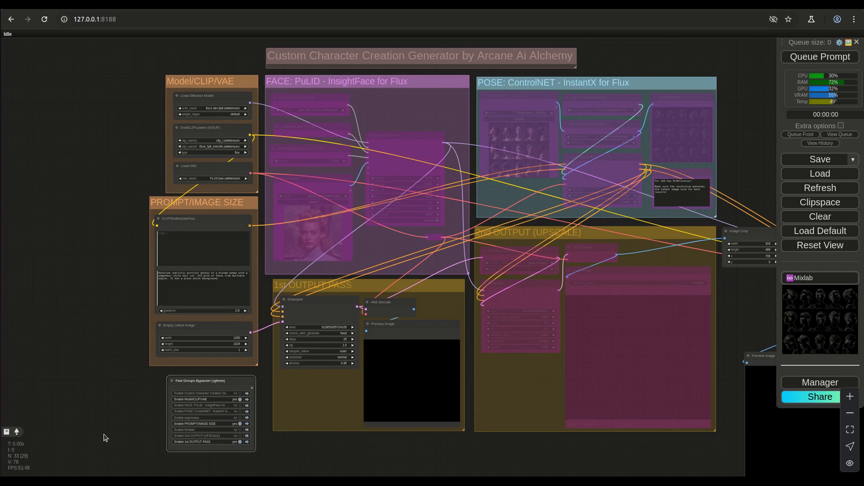
pyautogui.scroll(2, 140, 393)
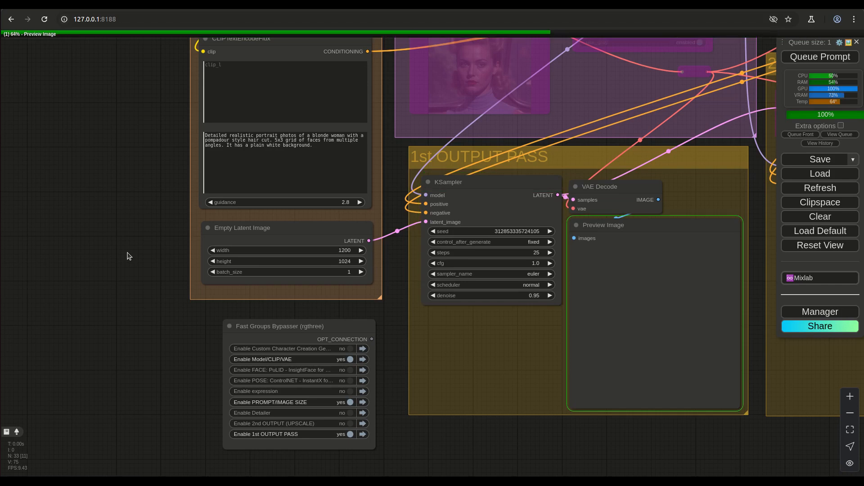
pyautogui.scroll(-5, 396, 322)
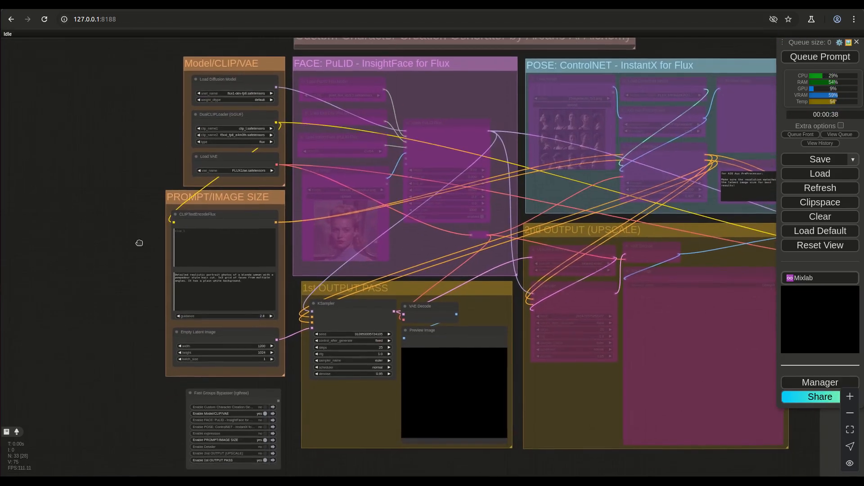
pyautogui.moveTo(139, 243); pyautogui.dragTo(123, 232)
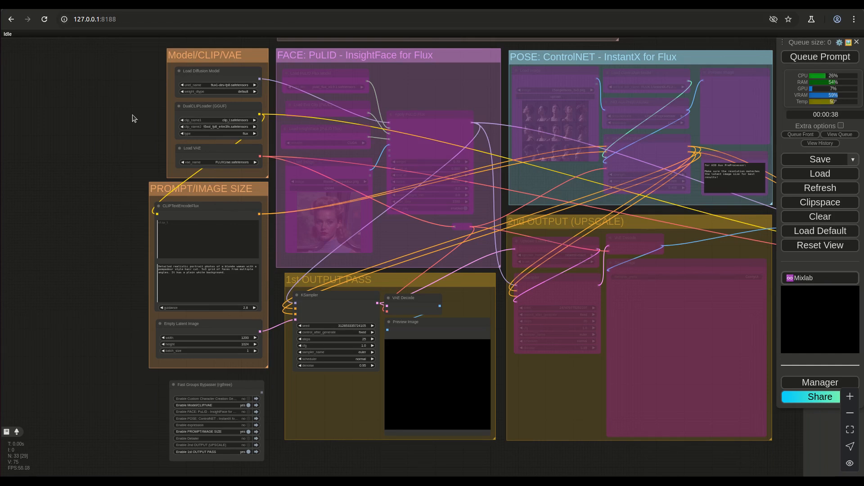
# Reload the Load Diffusion Model node in the Model/CLIP/VAE group.
pyautogui.moveTo(133, 119); pyautogui.dragTo(127, 158)
pyautogui.scroll(3, 129, 157)
pyautogui.scroll(-4, 121, 142)
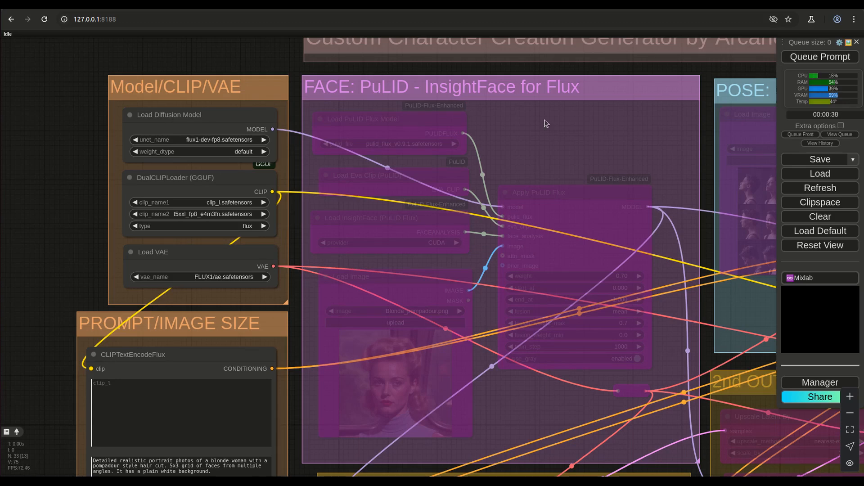
pyautogui.rightClick(215, 124)
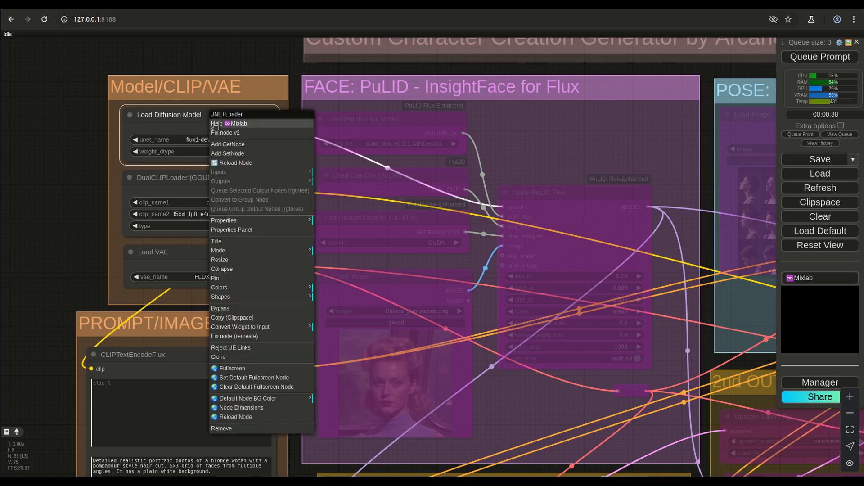
pyautogui.click(242, 163)
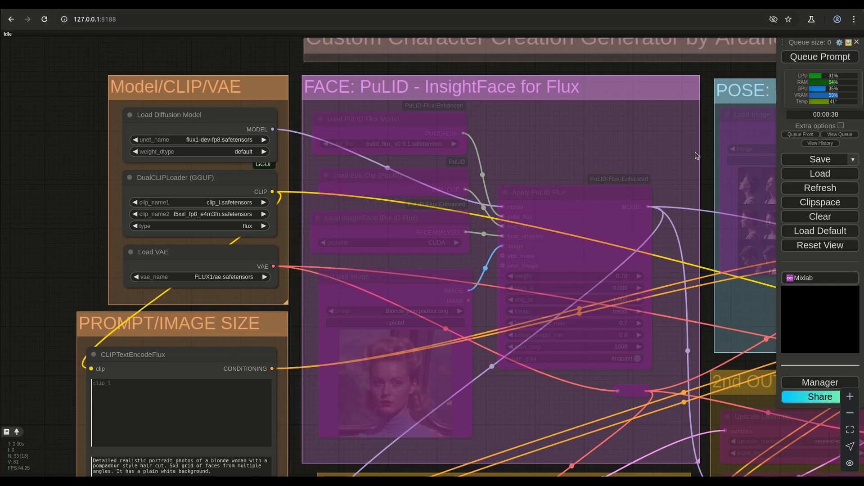
# Clean up the VRAM usage to unload the models from the graphics card.
pyautogui.rightClick(84, 122)
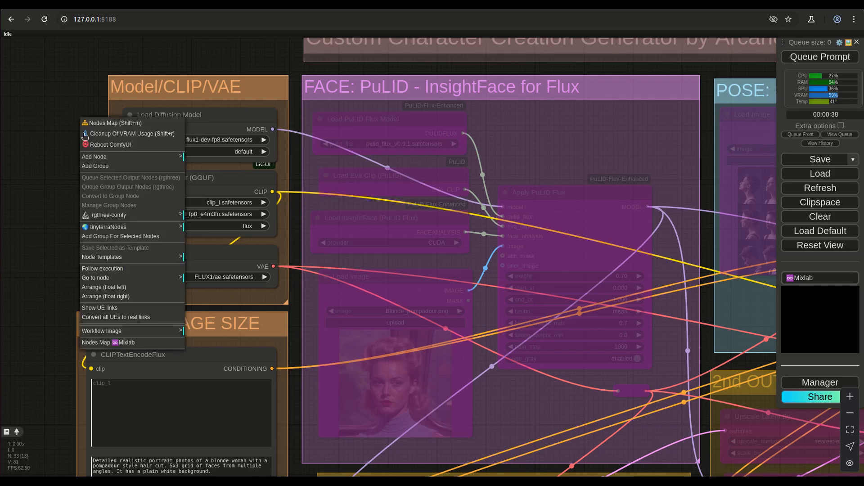
pyautogui.click(112, 134)
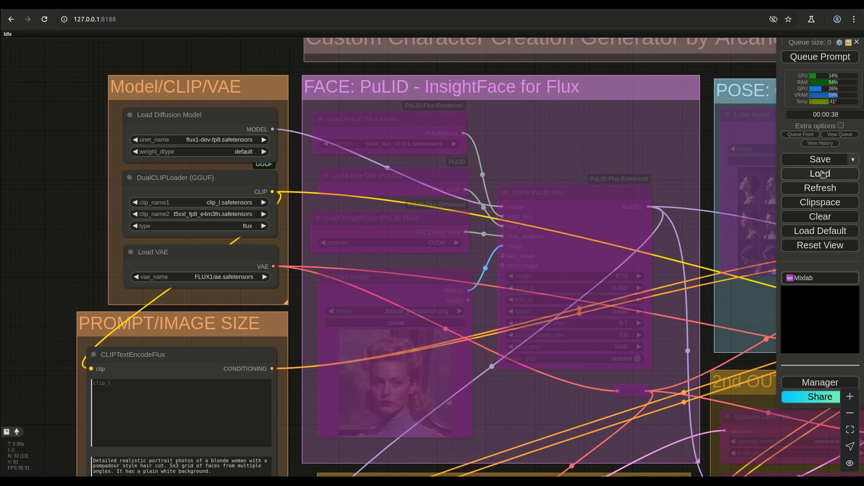
pyautogui.hotkey('shift', 'r')
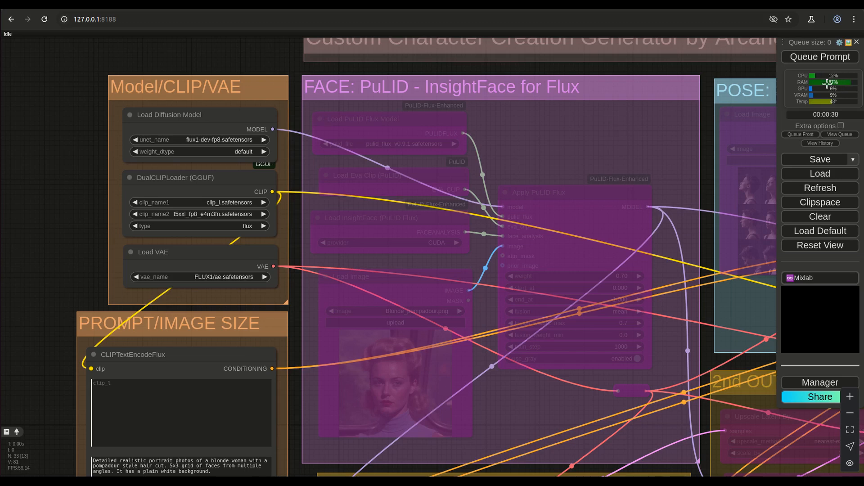
# Reboot the ComfyUI server, check its startup log in the terminal, and return to the workflow.
pyautogui.rightClick(83, 100)
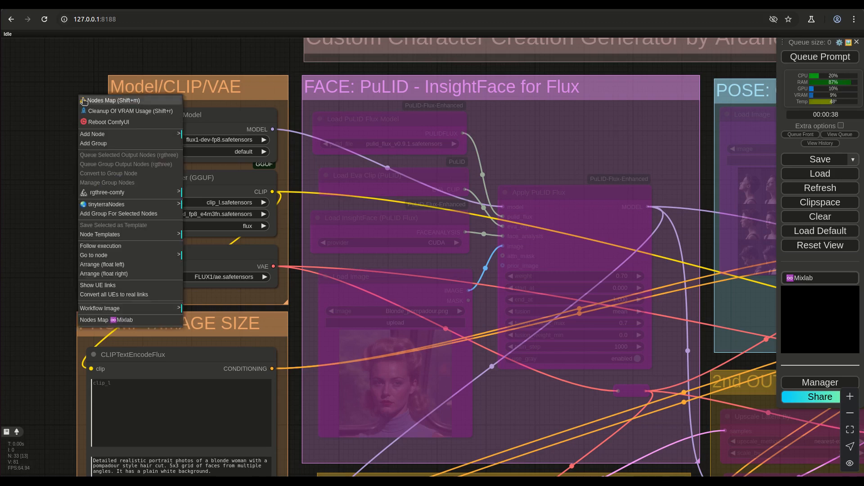
pyautogui.click(112, 127)
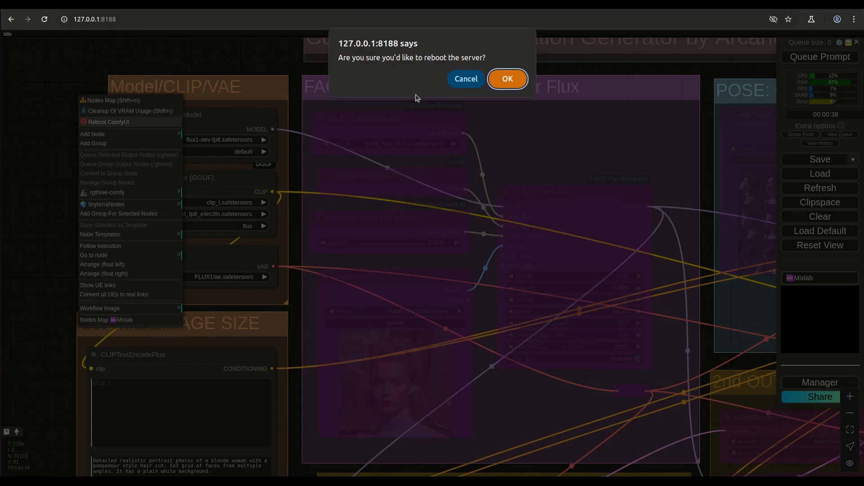
pyautogui.click(508, 79)
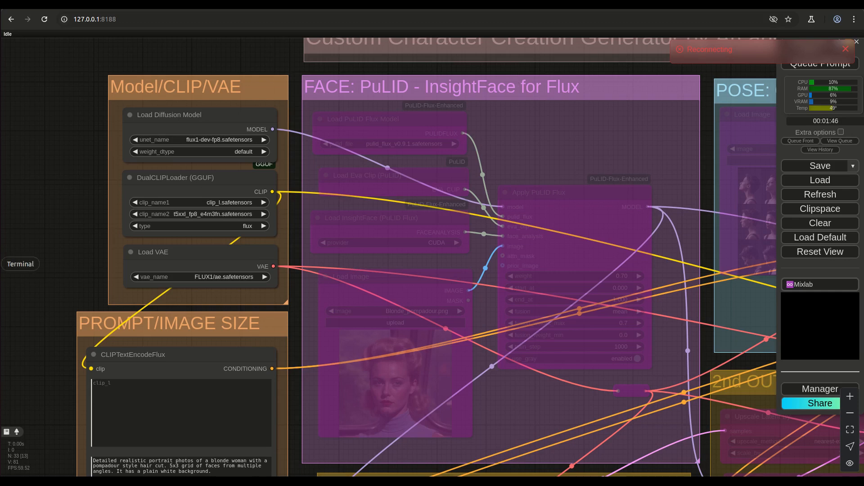
pyautogui.click(1, 265)
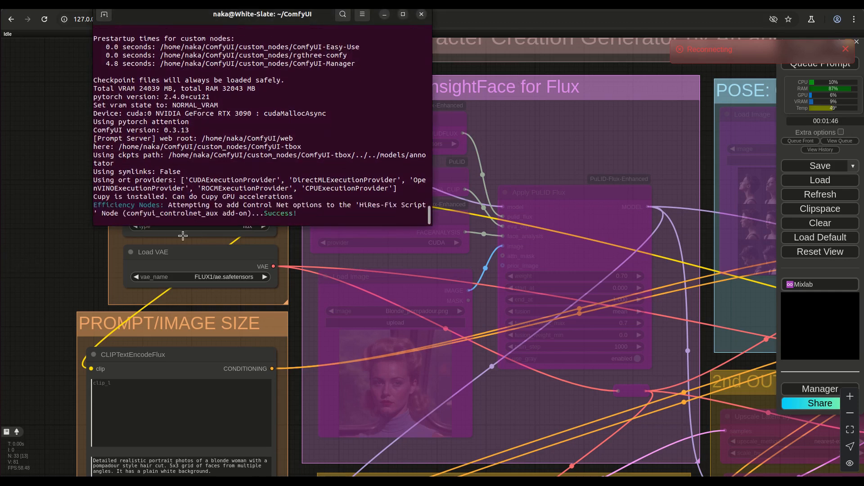
pyautogui.click(53, 255)
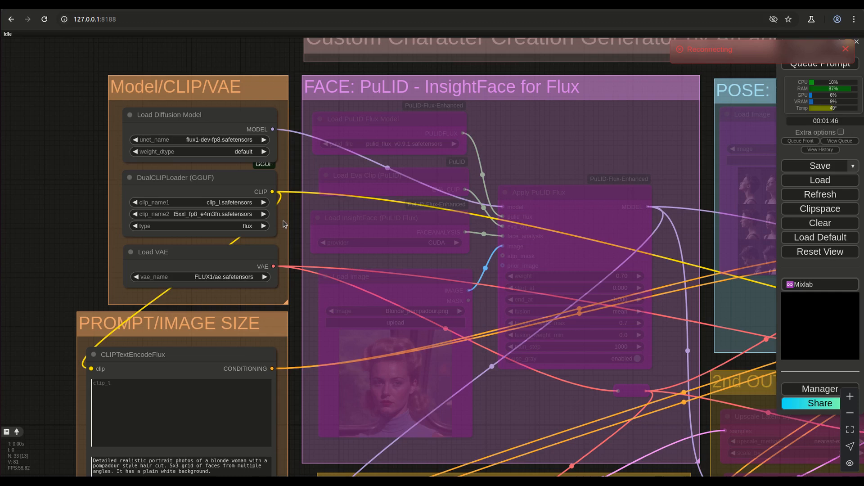
# Generate the first-pass image with only the Model/CLIP/VAE, PROMPT/IMAGE SIZE and 1st OUTPUT PASS groups enabled.
pyautogui.scroll(-2, 558, 201)
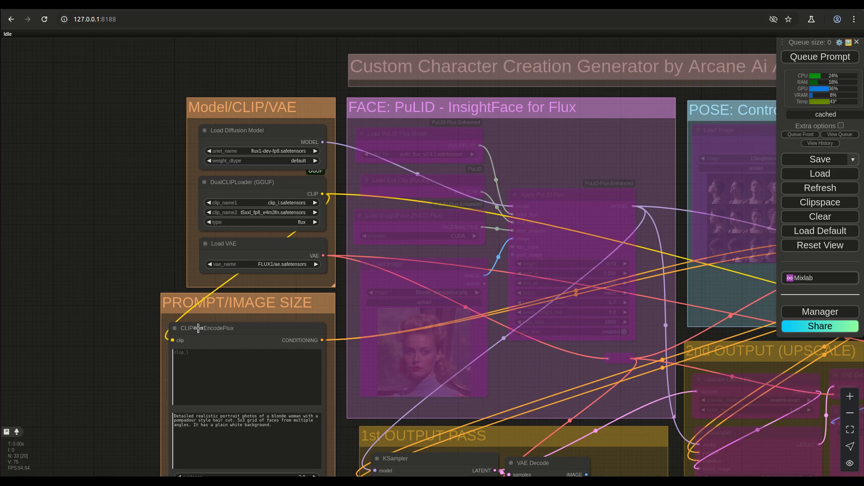
pyautogui.scroll(-4, 113, 238)
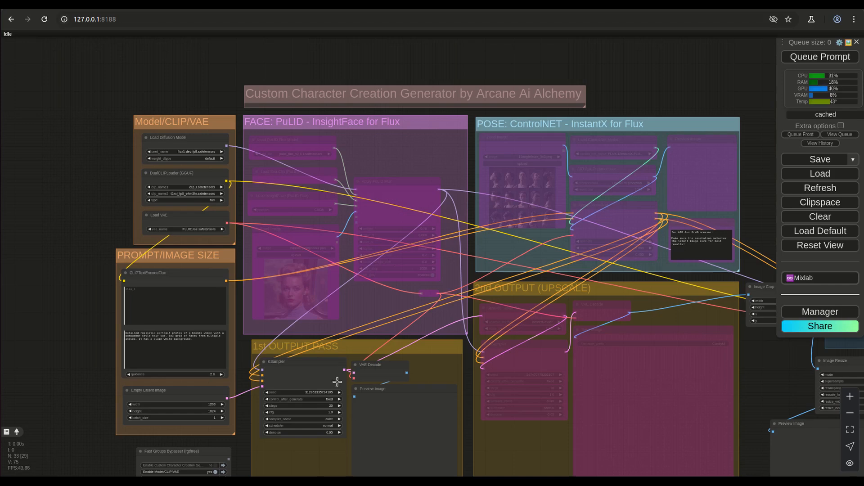
pyautogui.scroll(4, 79, 266)
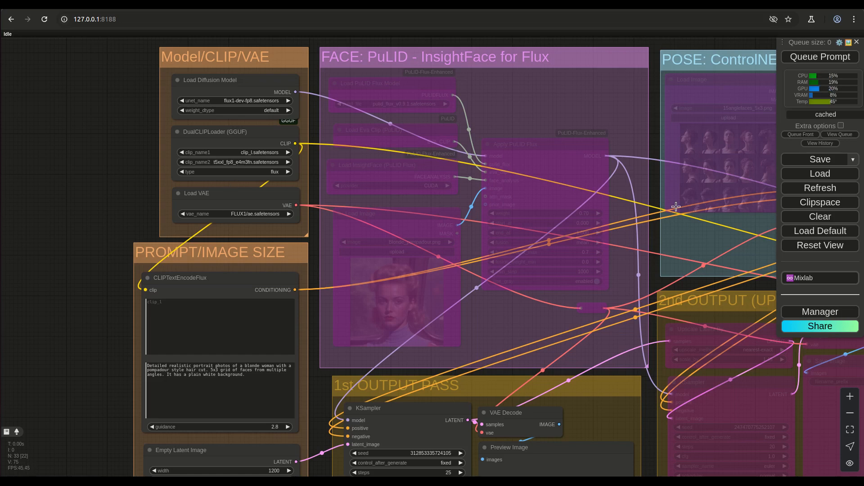
pyautogui.click(820, 57)
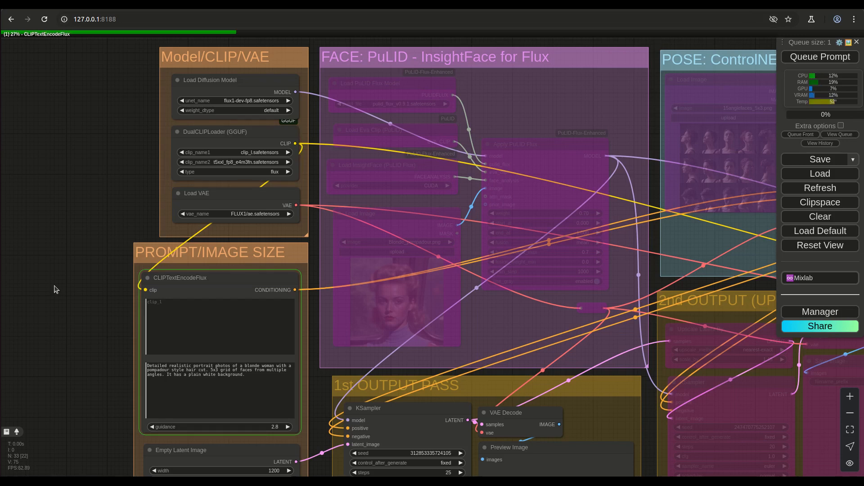
pyautogui.scroll(-2, 54, 289)
pyautogui.moveTo(54, 286); pyautogui.dragTo(69, 246)
pyautogui.scroll(2, 70, 247)
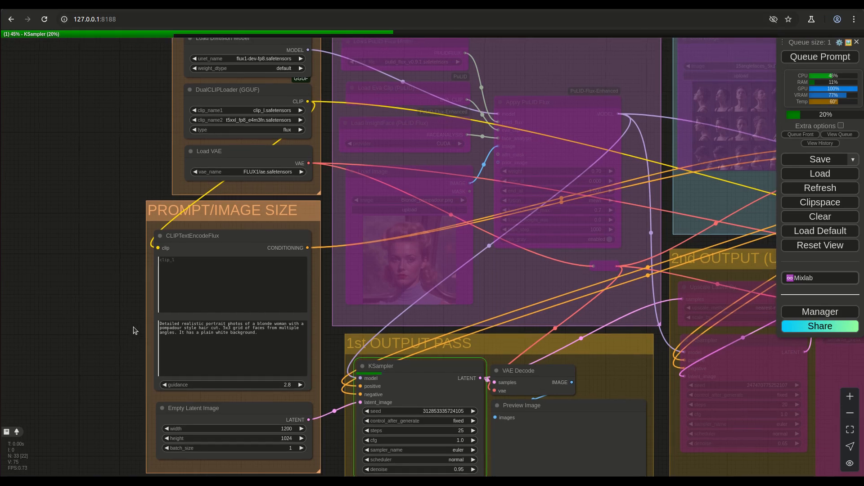
pyautogui.moveTo(142, 352); pyautogui.dragTo(133, 330)
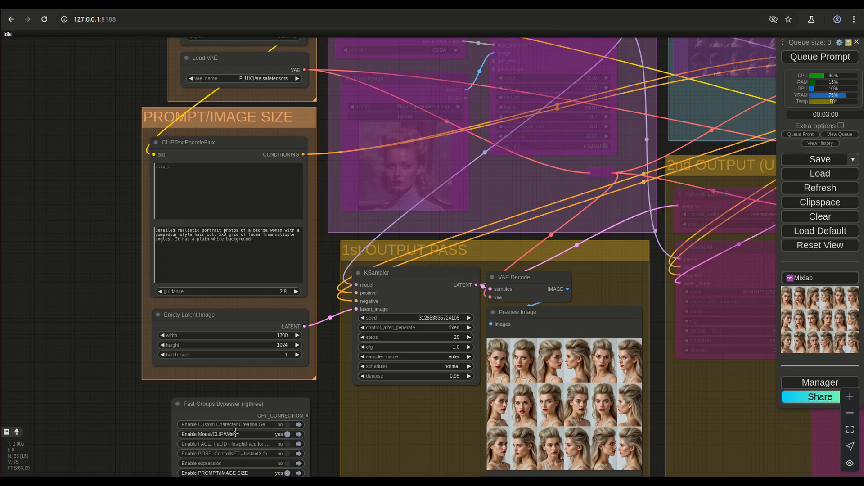
# Examine the first-pass portrait grid in the Preview Image node and the surrounding loader, prompt and KSampler nodes.
pyautogui.moveTo(114, 433); pyautogui.dragTo(87, 388)
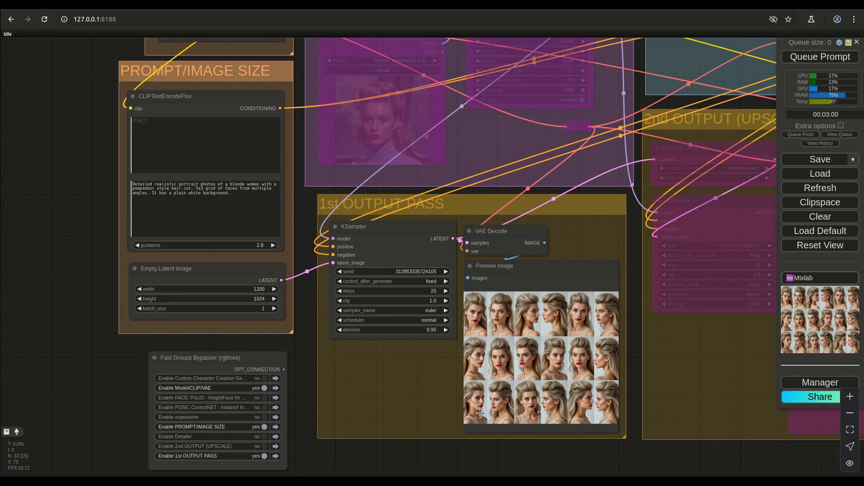
pyautogui.scroll(10, 561, 364)
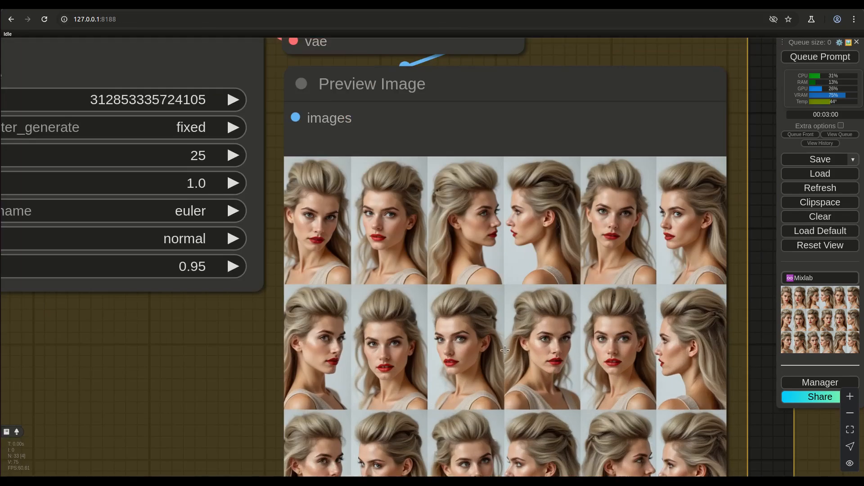
pyautogui.scroll(-8, 505, 350)
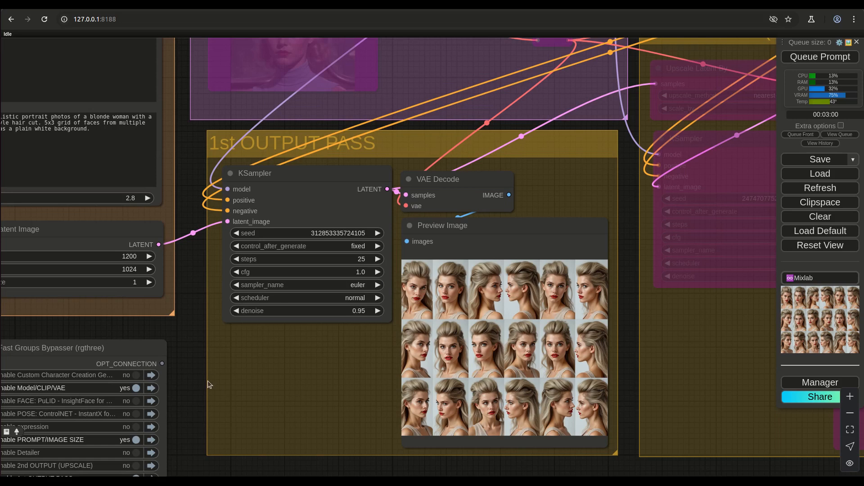
pyautogui.scroll(-4, 245, 402)
pyautogui.moveTo(245, 402); pyautogui.dragTo(256, 409)
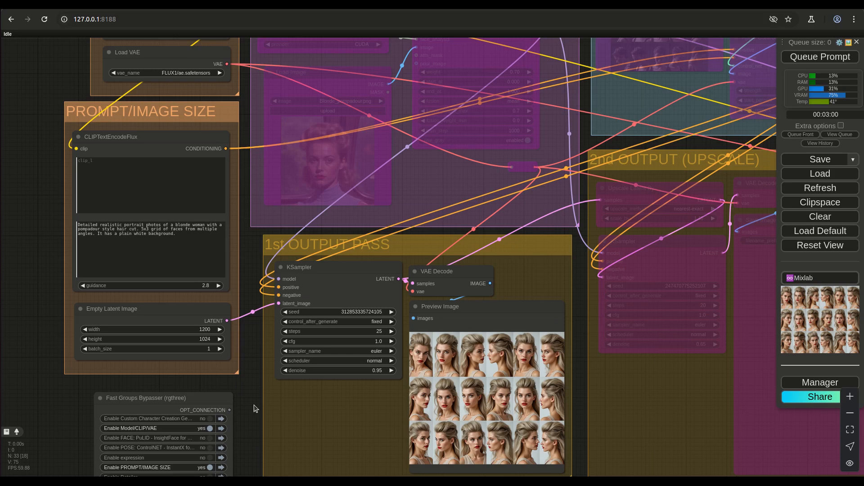
pyautogui.moveTo(39, 204); pyautogui.dragTo(76, 177)
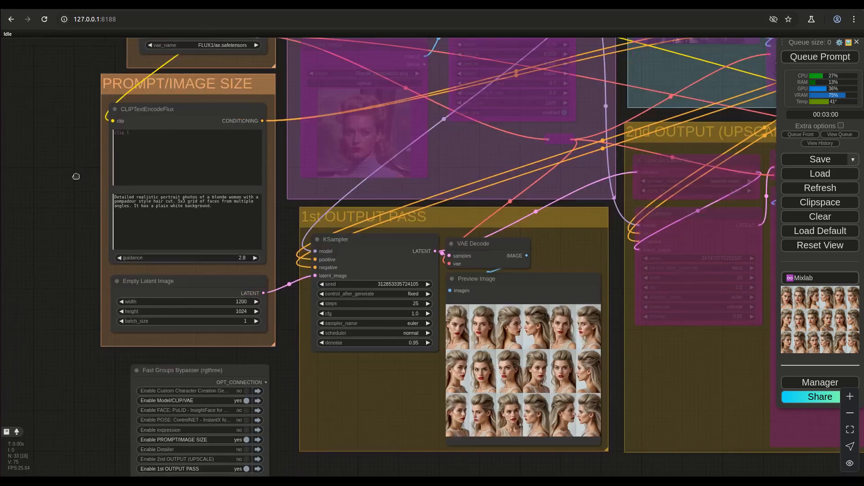
pyautogui.scroll(-3, 75, 182)
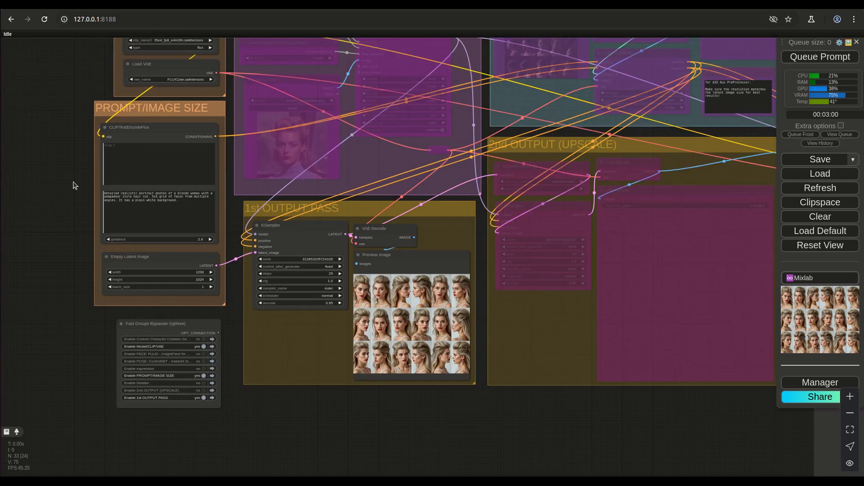
pyautogui.scroll(2, 75, 185)
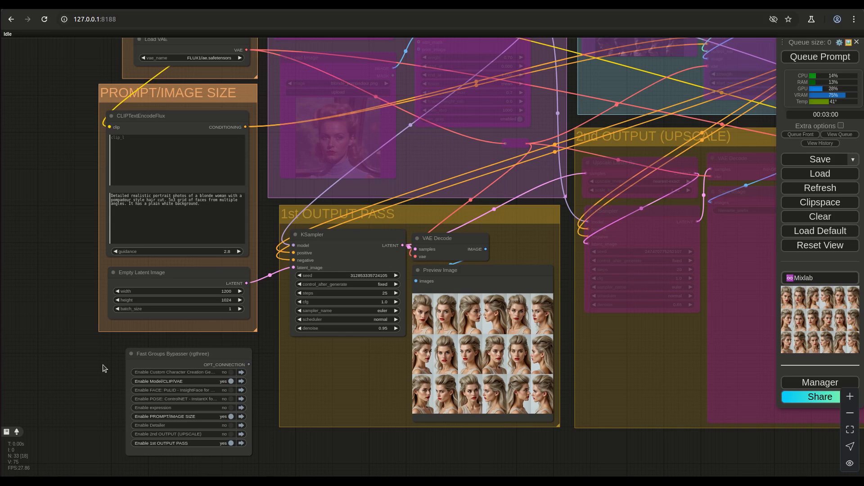
pyautogui.scroll(-1, 93, 347)
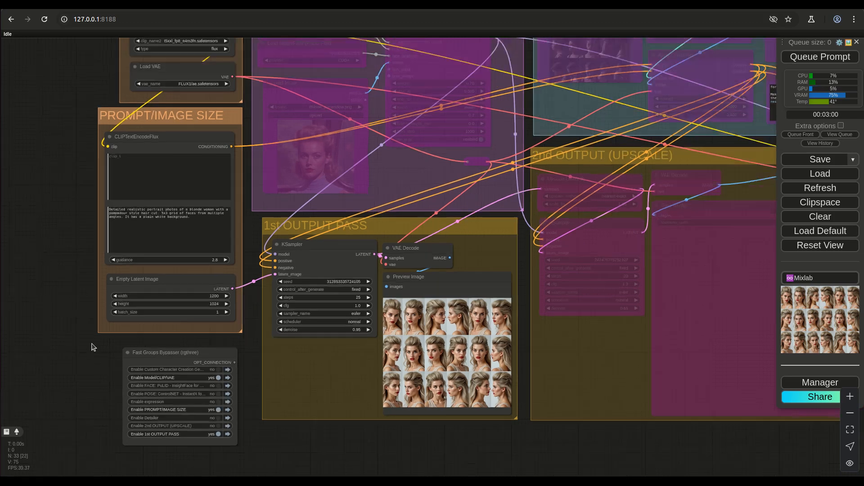
pyautogui.moveTo(79, 258); pyautogui.dragTo(103, 314)
pyautogui.moveTo(96, 270); pyautogui.dragTo(111, 296)
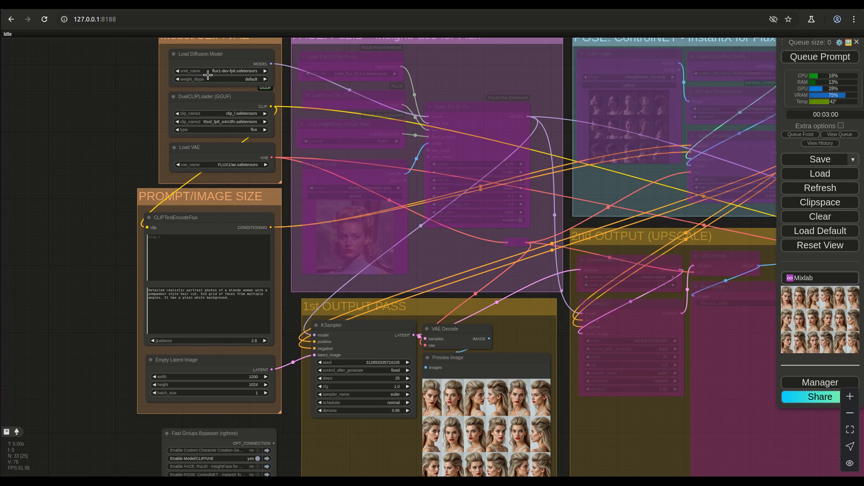
pyautogui.moveTo(94, 143); pyautogui.dragTo(101, 179)
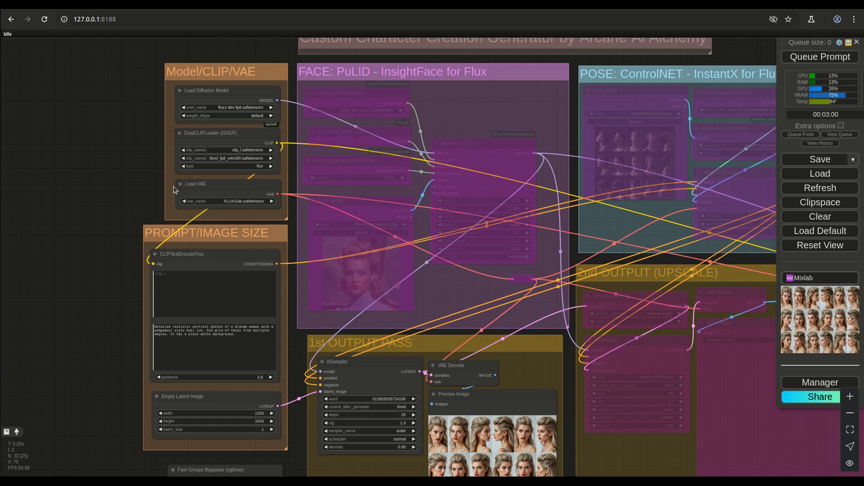
# Enable the FACE: PuLID - InsightFace for Flux group in the Fast Groups Bypasser and queue the prompt.
pyautogui.moveTo(122, 402); pyautogui.dragTo(127, 231)
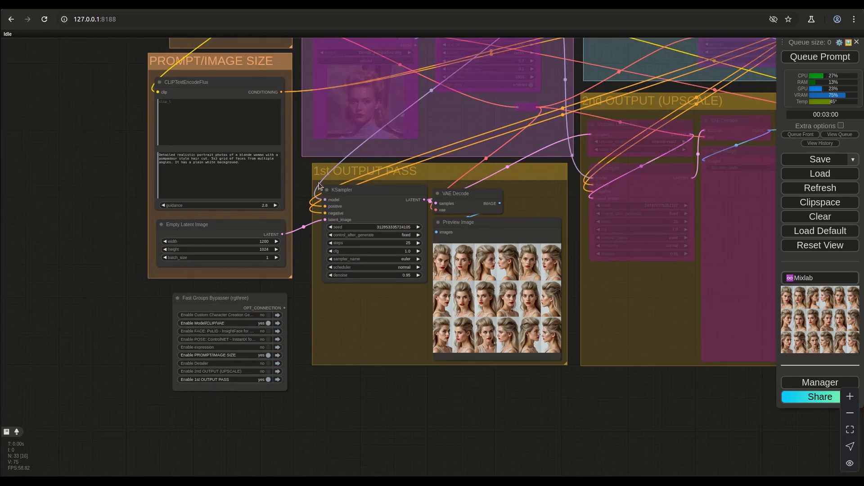
pyautogui.moveTo(114, 166); pyautogui.dragTo(113, 224)
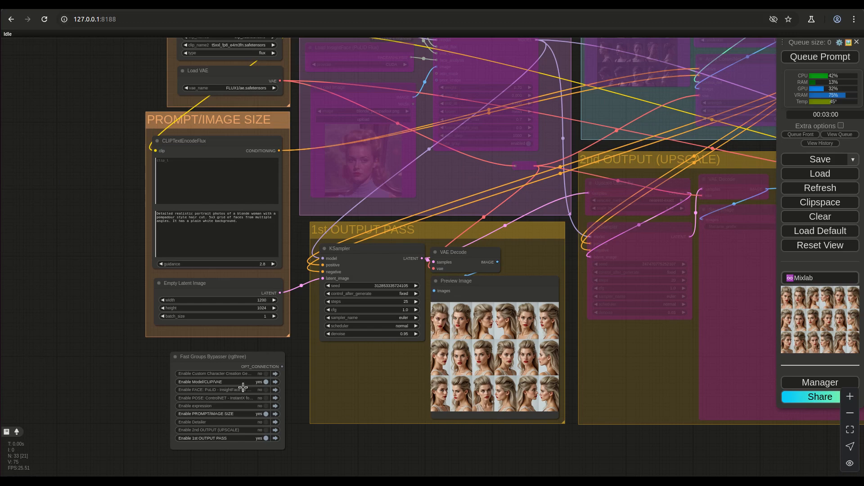
pyautogui.click(265, 390)
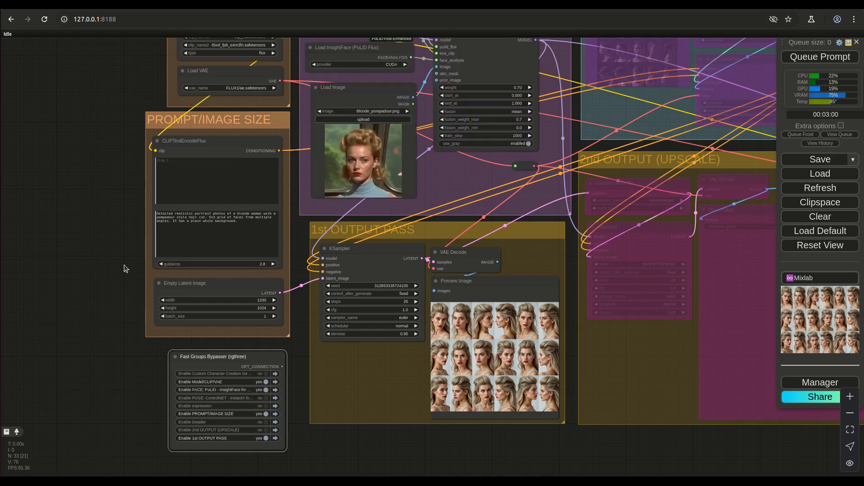
pyautogui.moveTo(126, 269); pyautogui.dragTo(133, 328)
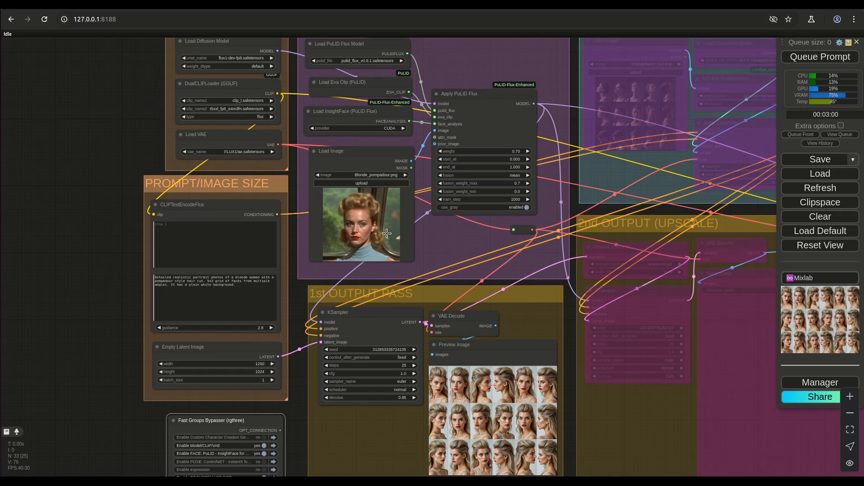
pyautogui.hotkey('ctrl', 'Return')
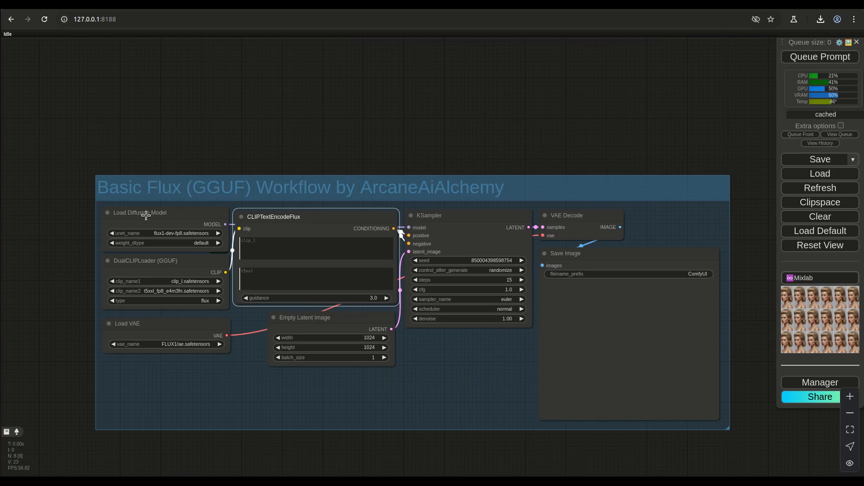
# Move the Load Diffusion Model and DualCLIPLoader (GGUF) nodes away from CLIPTextEncodeFlux to make room between them.
pyautogui.moveTo(132, 217); pyautogui.dragTo(52, 210)
pyautogui.moveTo(200, 261); pyautogui.dragTo(101, 260)
pyautogui.moveTo(102, 210); pyautogui.dragTo(74, 204)
# Add a Power Lora Loader (rgthree) node to the Basic Flux (GGUF) workflow.
pyautogui.doubleClick(148, 150)
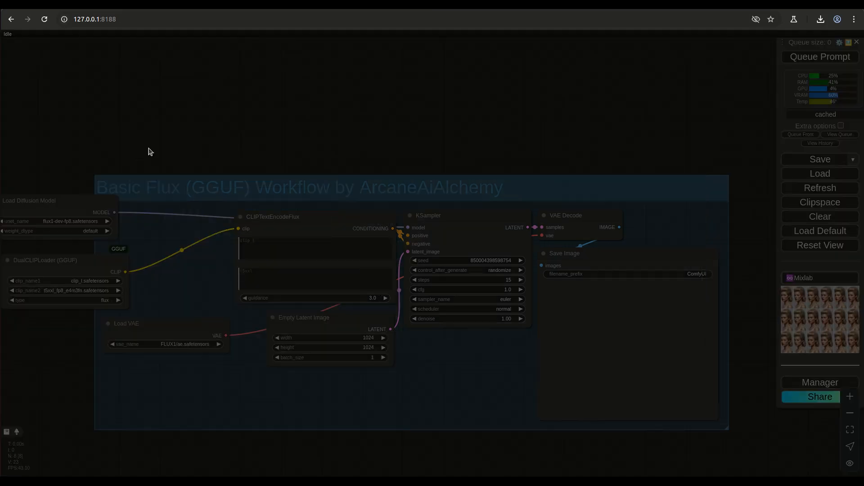
pyautogui.write('po')
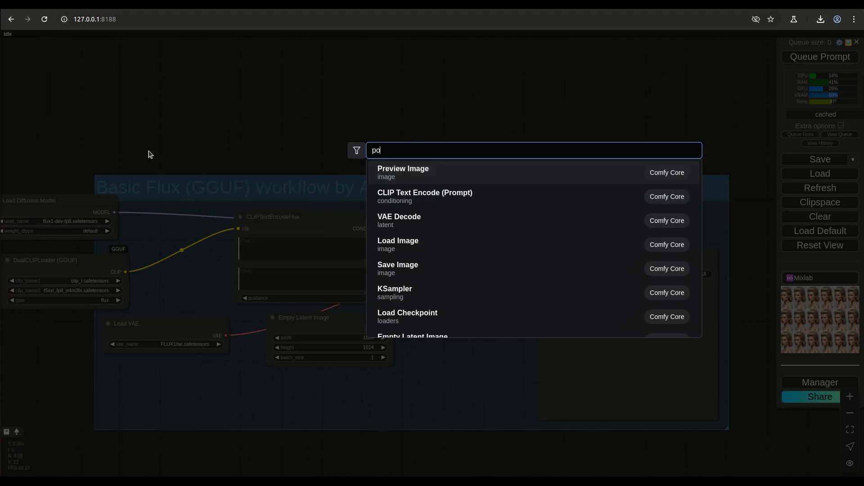
pyautogui.write('wer lo')
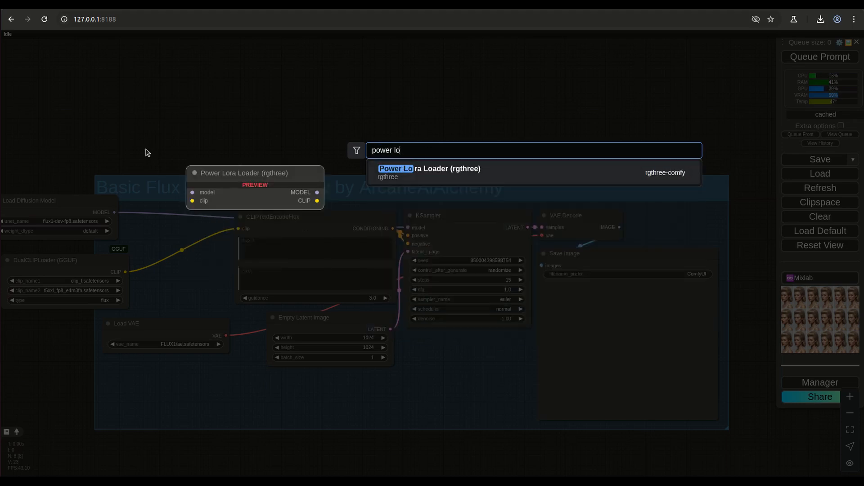
pyautogui.click(419, 173)
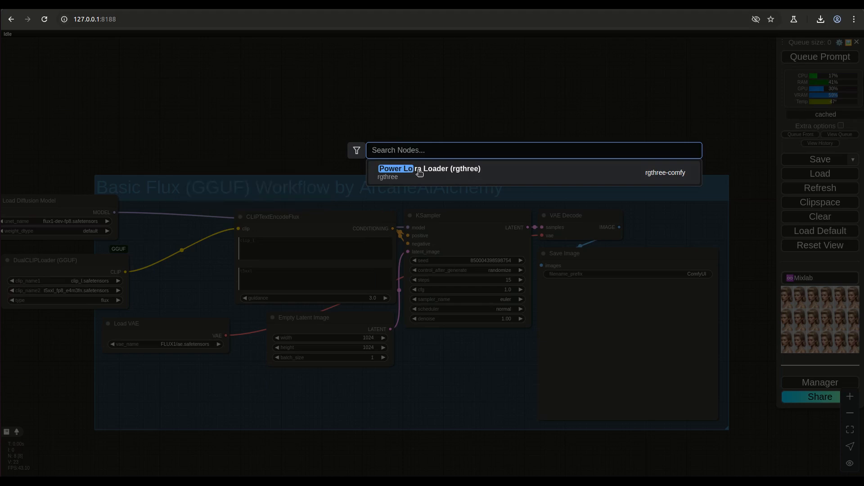
pyautogui.moveTo(209, 158); pyautogui.dragTo(204, 165)
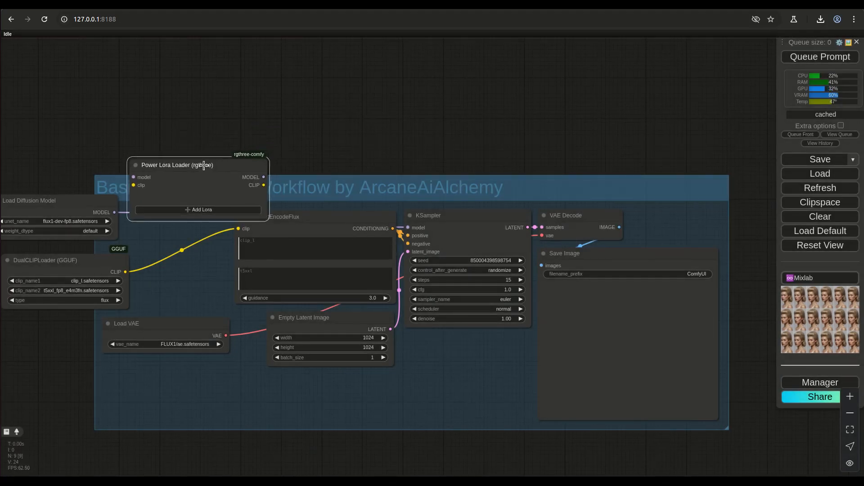
# Wire the Power Lora Loader between the loaders' model and clip outputs and the KSampler and CLIPTextEncodeFlux inputs, placing it beside CLIPTextEncodeFlux.
pyautogui.scroll(6, 204, 165)
pyautogui.scroll(-4, 423, 178)
pyautogui.moveTo(419, 182); pyautogui.dragTo(444, 128)
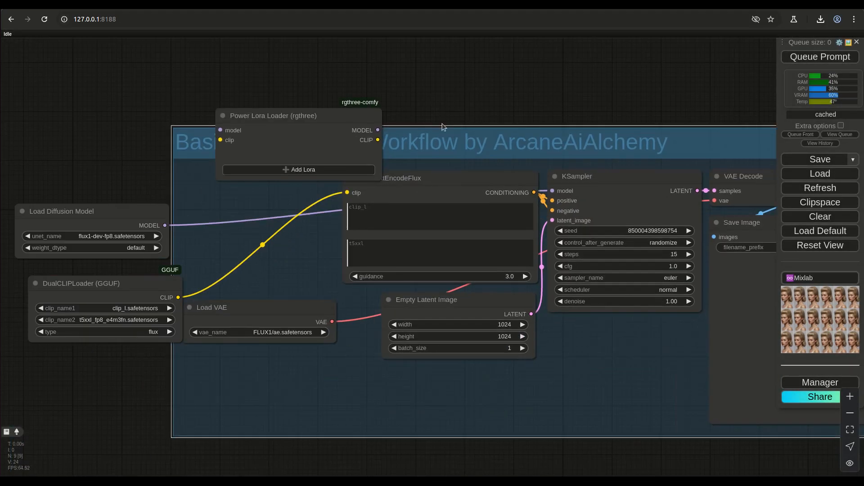
pyautogui.moveTo(265, 122); pyautogui.dragTo(232, 201)
pyautogui.moveTo(163, 211); pyautogui.dragTo(188, 209)
pyautogui.moveTo(178, 298); pyautogui.dragTo(186, 218)
pyautogui.moveTo(230, 202); pyautogui.dragTo(193, 165)
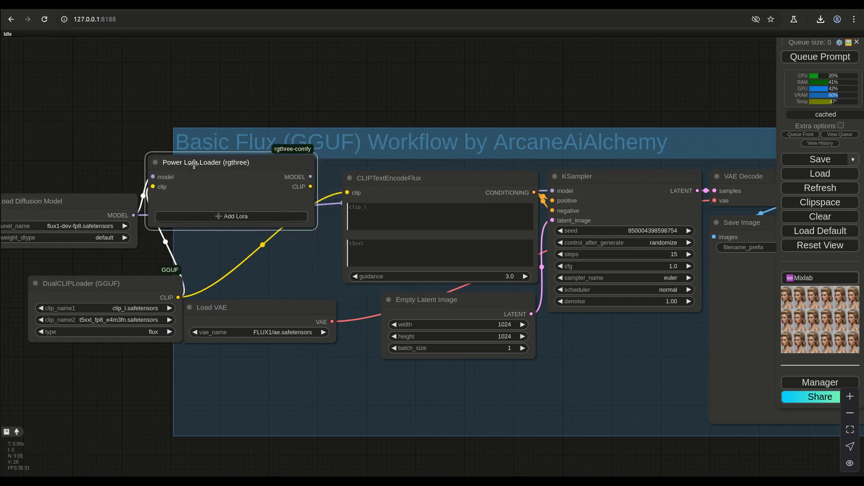
pyautogui.moveTo(306, 171); pyautogui.dragTo(343, 187)
pyautogui.moveTo(232, 187); pyautogui.dragTo(257, 216)
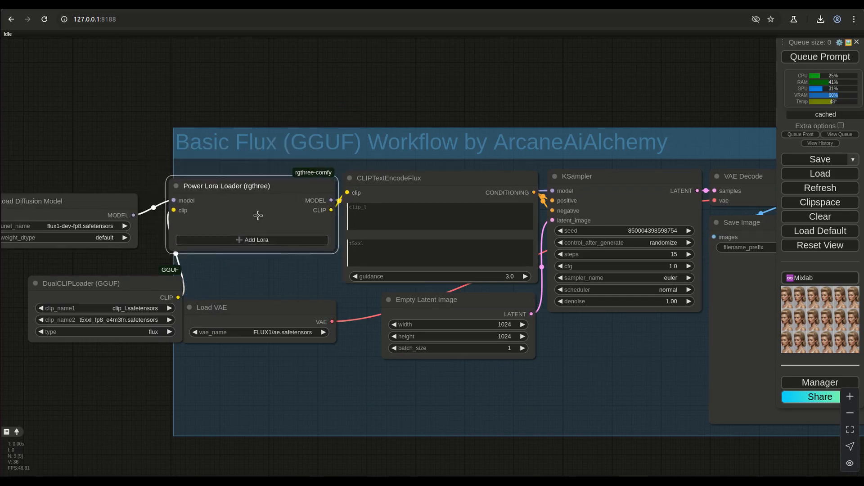
# Tidy the layout by placing DualCLIPLoader (GGUF) directly under Load Diffusion Model and Load VAE well below the Power Lora Loader.
pyautogui.moveTo(138, 284); pyautogui.dragTo(87, 261)
pyautogui.moveTo(126, 335); pyautogui.dragTo(156, 303)
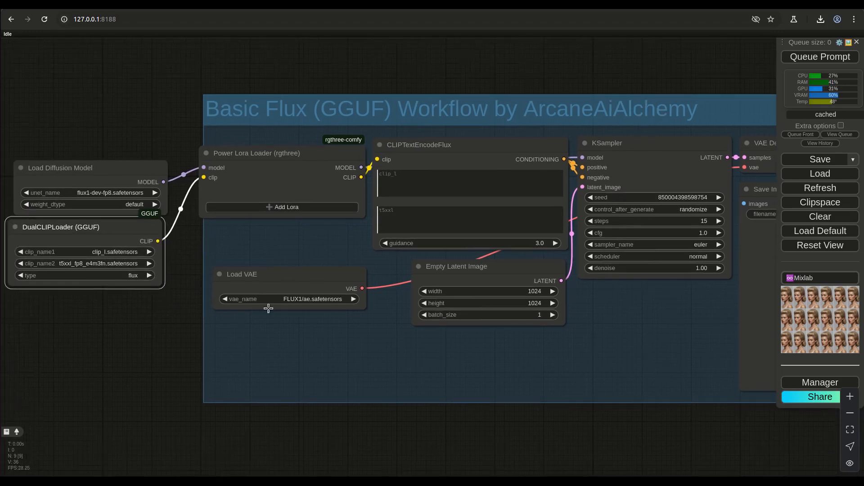
pyautogui.moveTo(297, 285); pyautogui.dragTo(310, 381)
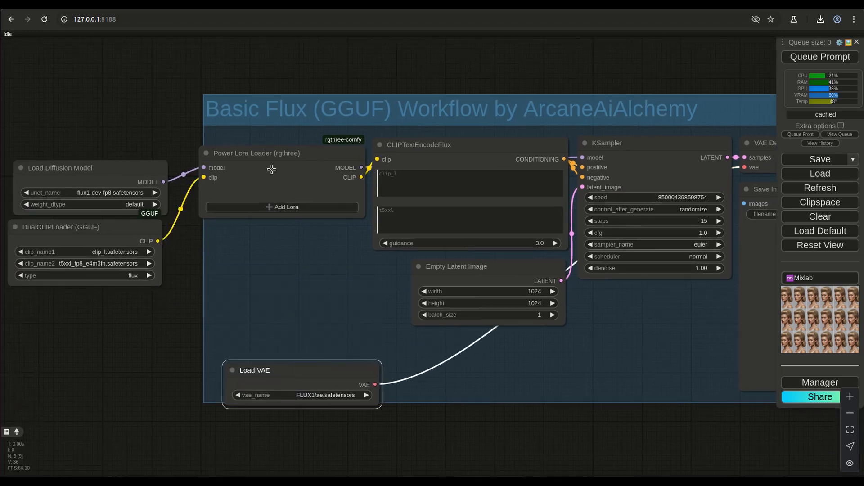
# Add four LoRAs to the Power Lora Loader: FLUX/Dot Art style, FLUX/FLUX.1-DEV_-_Decadence_Art_style_LoRA, FLUX/Hajime_Sexy_flux_robot and FLUX/art_nouveau(Mucha)_flux_lora_v1.
pyautogui.click(285, 208)
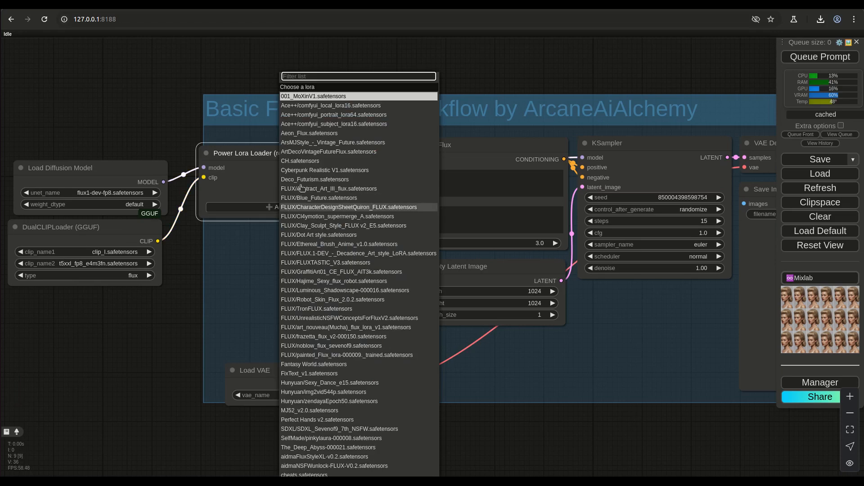
pyautogui.click(314, 235)
pyautogui.click(276, 222)
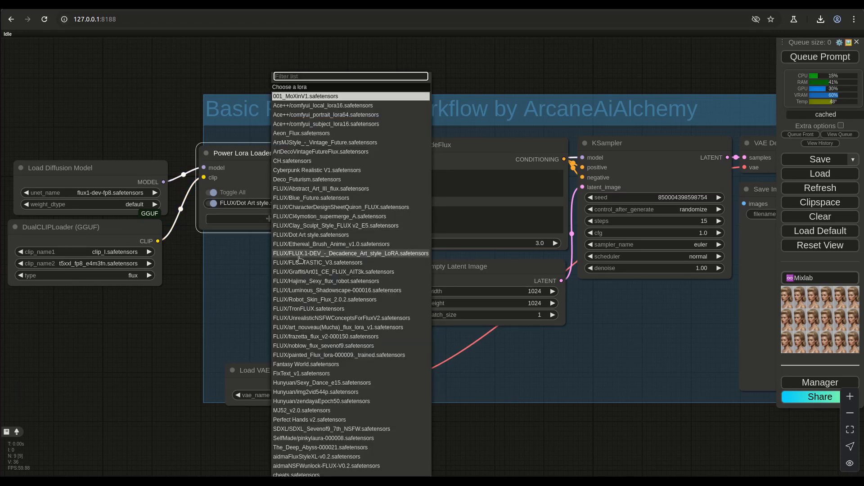
pyautogui.click(299, 257)
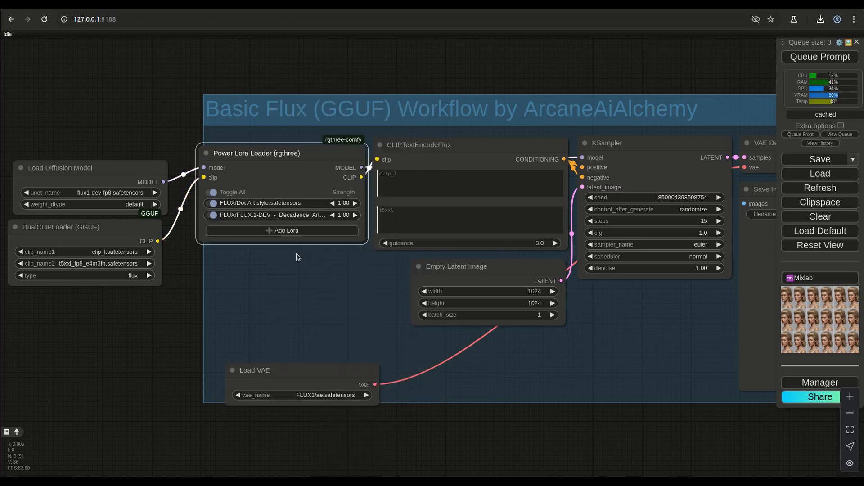
pyautogui.click(279, 231)
pyautogui.click(313, 281)
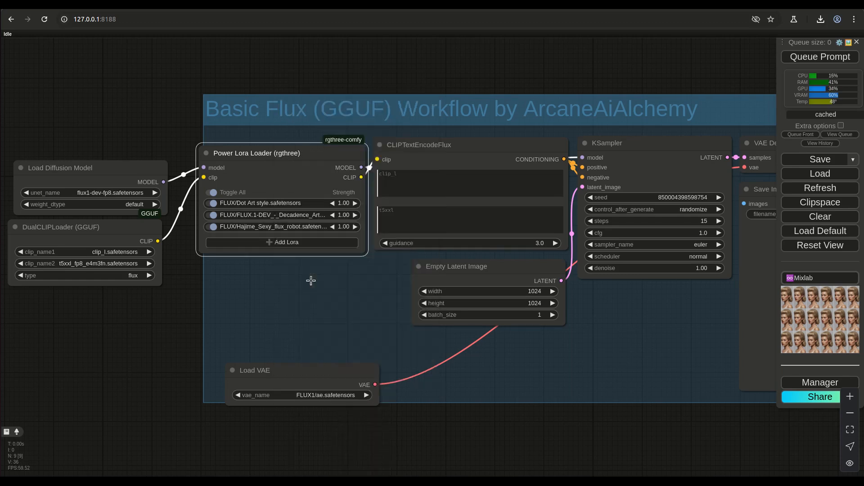
pyautogui.click(306, 242)
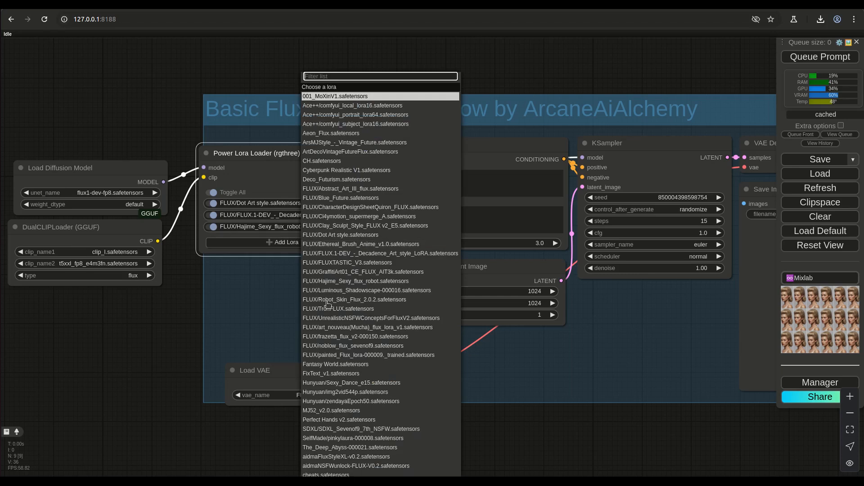
pyautogui.click(353, 326)
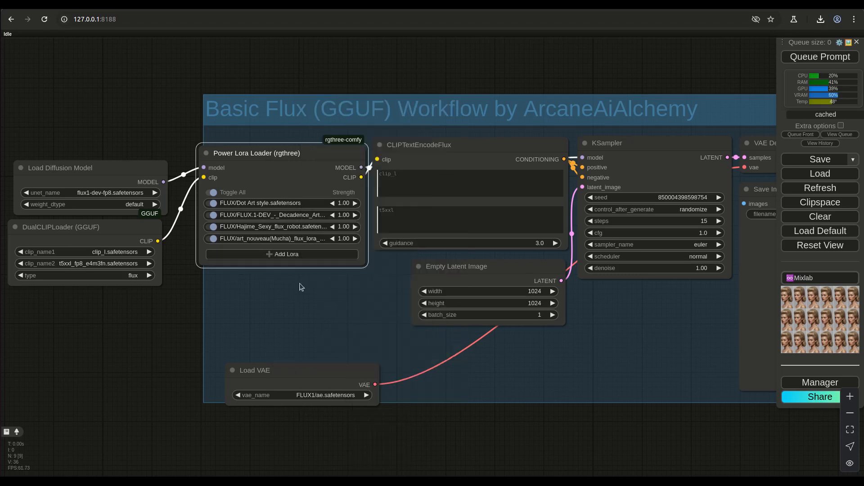
# Set the strength of the Dot Art style LoRA to 2.40 and of the Hajime_Sexy_flux_robot LoRA to 2.25.
pyautogui.moveTo(339, 204); pyautogui.dragTo(354, 206)
pyautogui.moveTo(340, 225); pyautogui.dragTo(353, 228)
pyautogui.click(342, 238)
# Switch off the four LoRAs one by one in the Power Lora Loader and toggle all of them back on together.
pyautogui.click(213, 204)
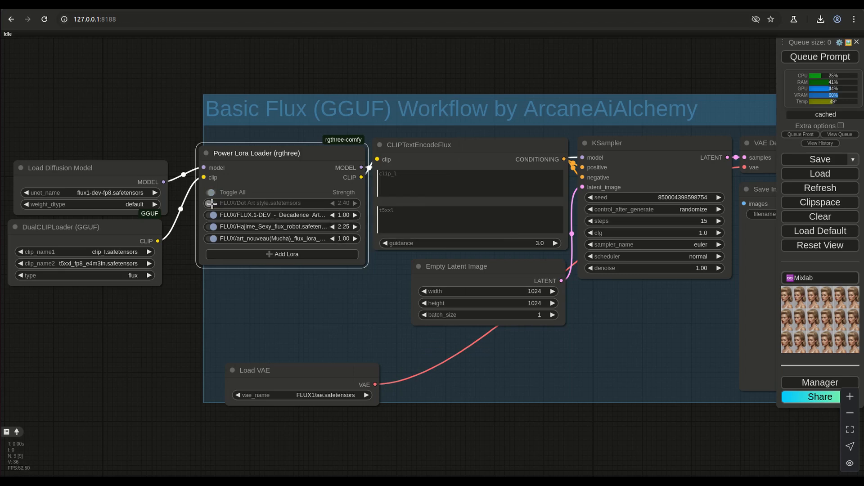
pyautogui.click(214, 215)
pyautogui.click(214, 227)
pyautogui.click(215, 238)
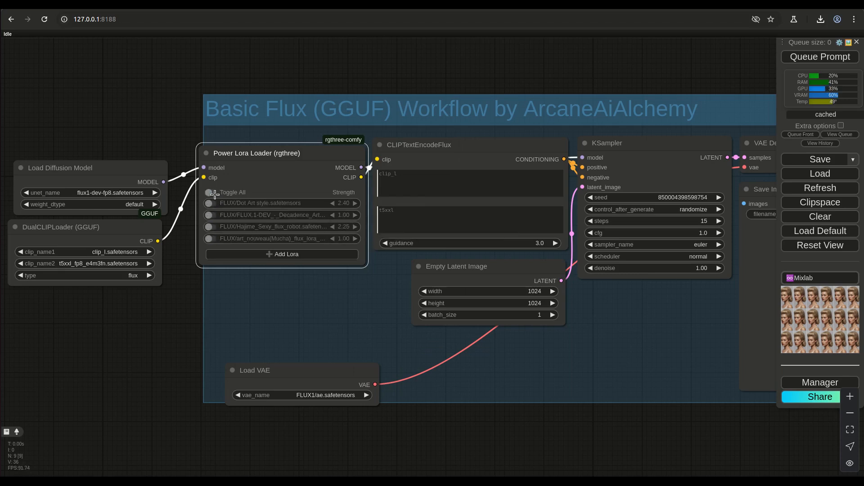
pyautogui.click(214, 193)
pyautogui.click(215, 193)
pyautogui.click(214, 193)
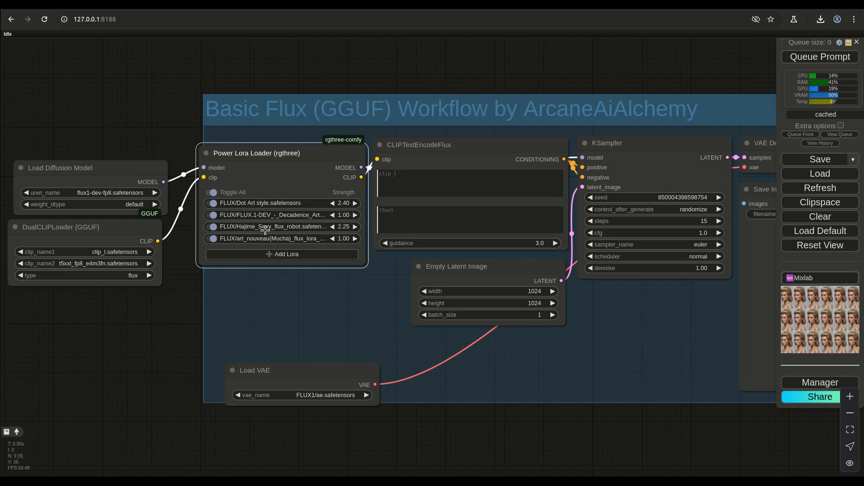
# Move the Power Lora Loader node slightly closer to the loader nodes, clear of CLIPTextEncodeFlux.
pyautogui.moveTo(270, 150); pyautogui.dragTo(257, 146)
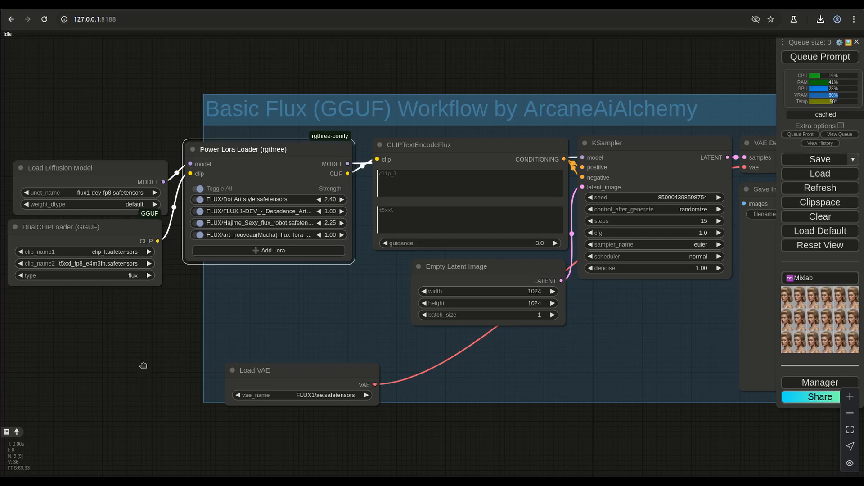
pyautogui.moveTo(142, 377); pyautogui.dragTo(141, 339)
pyautogui.scroll(-5, 141, 339)
pyautogui.scroll(5, 142, 339)
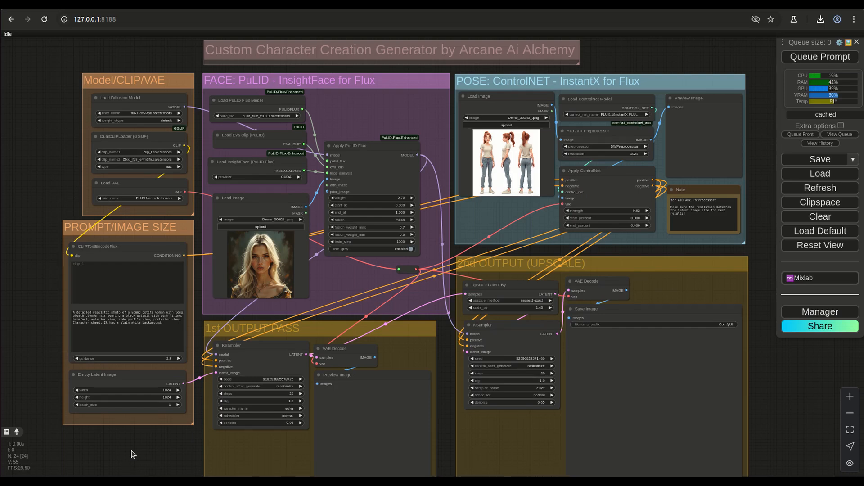
# Hide all links in the custom character workflow and show them again.
pyautogui.moveTo(132, 452); pyautogui.dragTo(113, 433)
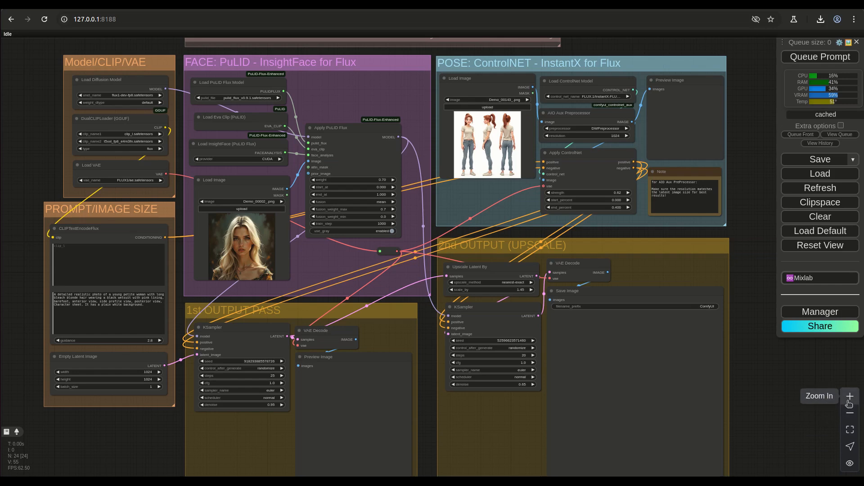
pyautogui.click(850, 463)
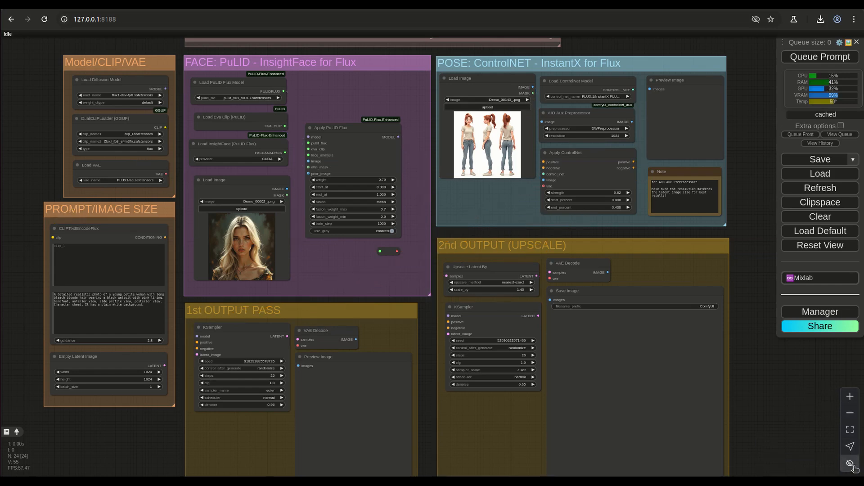
pyautogui.click(850, 464)
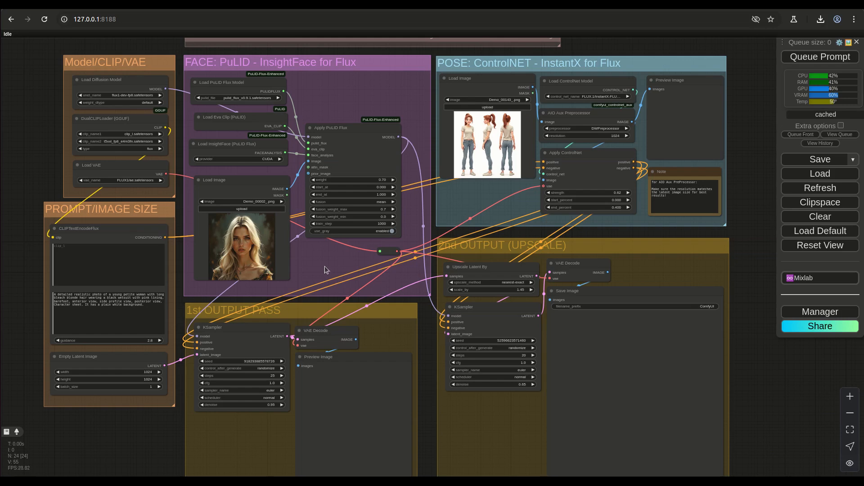
# Shift the small reroute node on the VAE links around below Apply PuLID Flux.
pyautogui.click(387, 251)
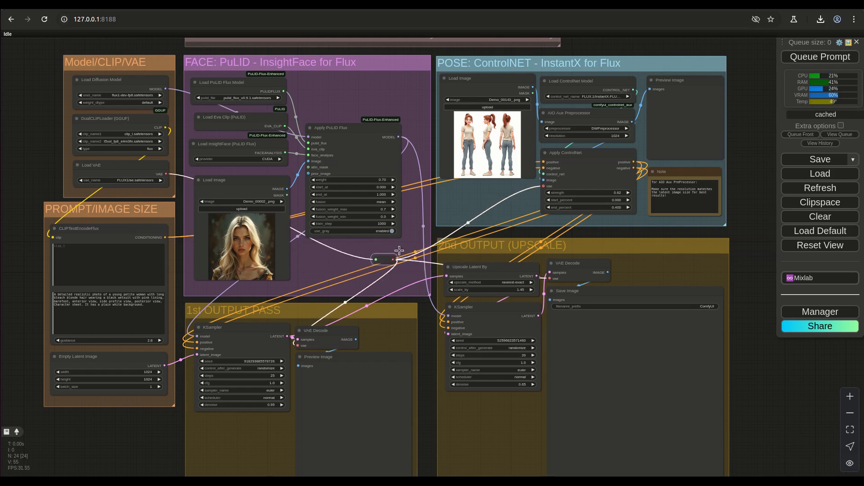
pyautogui.moveTo(385, 251); pyautogui.dragTo(381, 251)
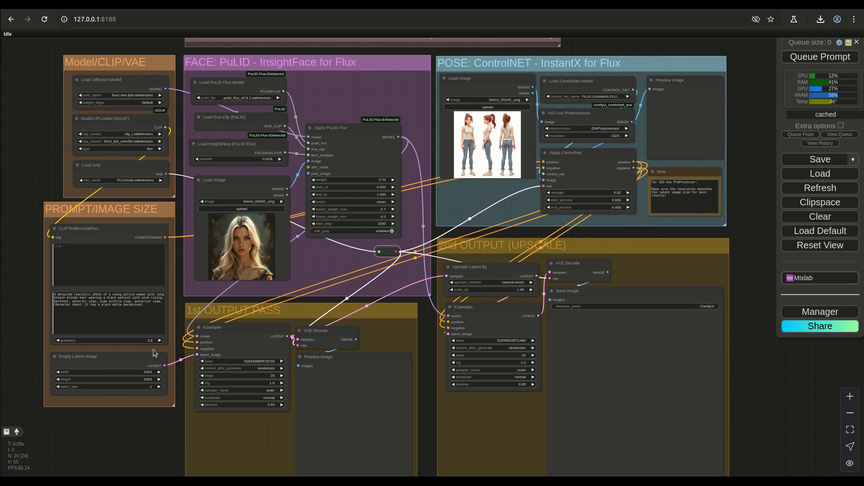
pyautogui.moveTo(384, 249); pyautogui.dragTo(390, 258)
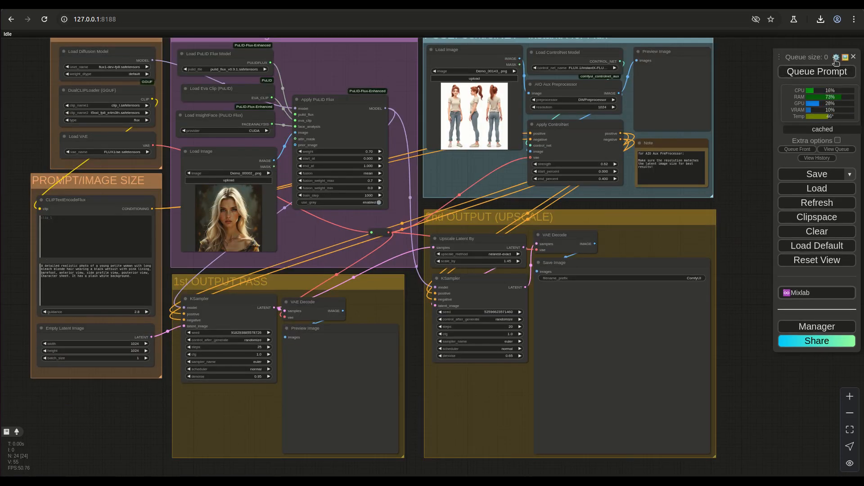
# Set the Link Render Mode to Straight in the Lite Graph settings and return to the canvas.
pyautogui.click(836, 57)
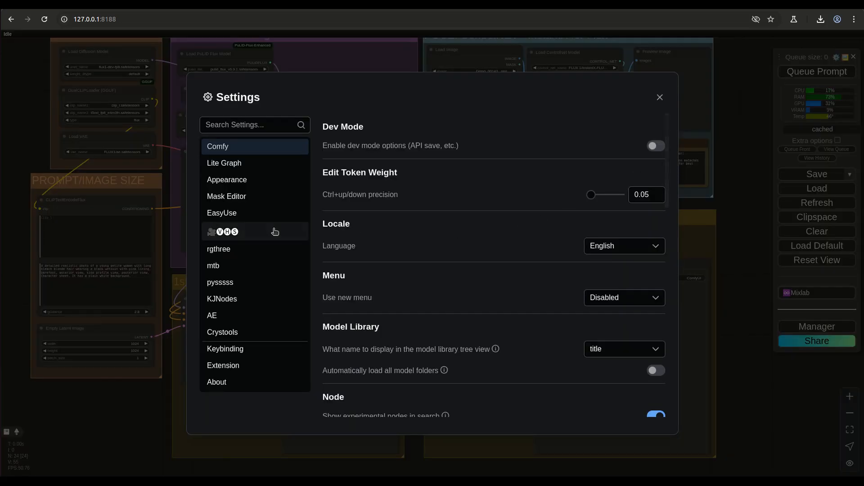
pyautogui.click(221, 166)
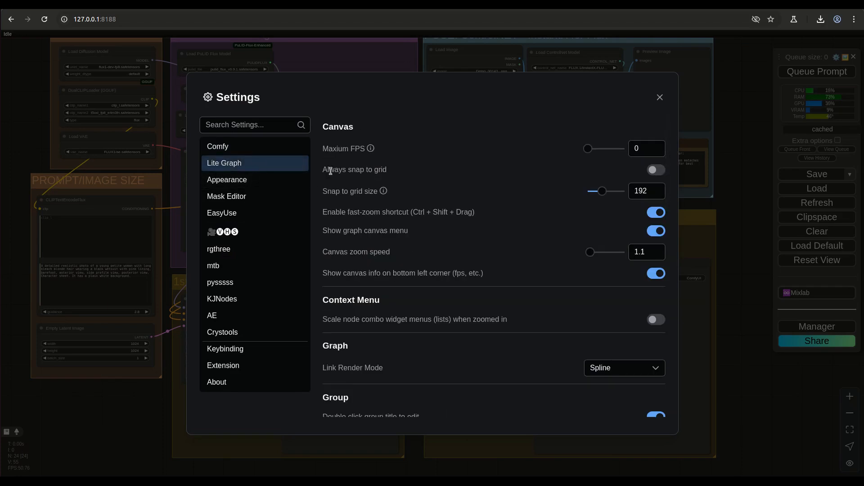
pyautogui.scroll(-3, 456, 331)
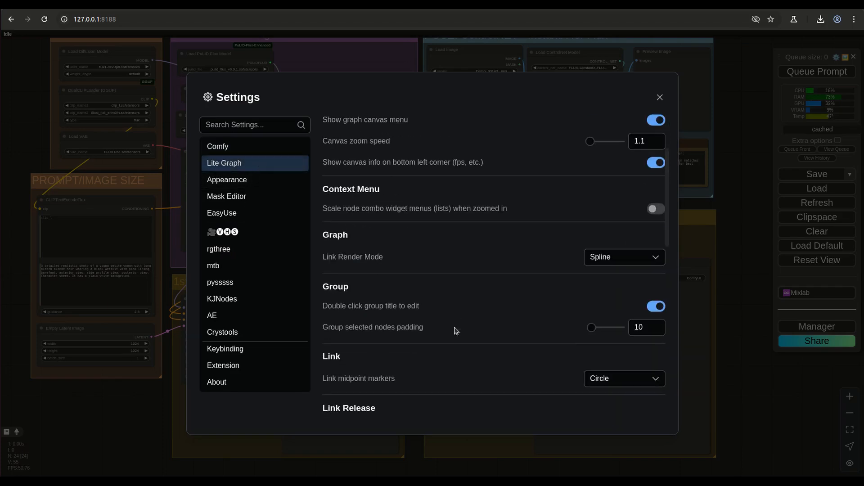
pyautogui.click(617, 264)
pyautogui.click(620, 281)
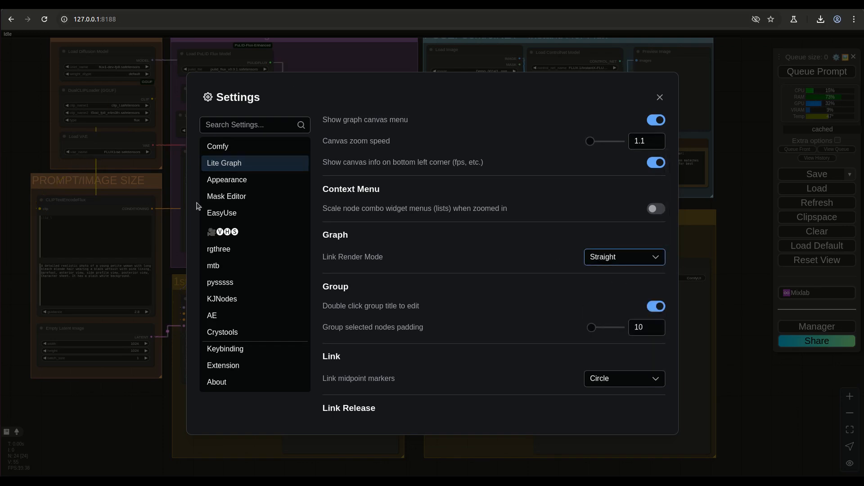
pyautogui.click(741, 315)
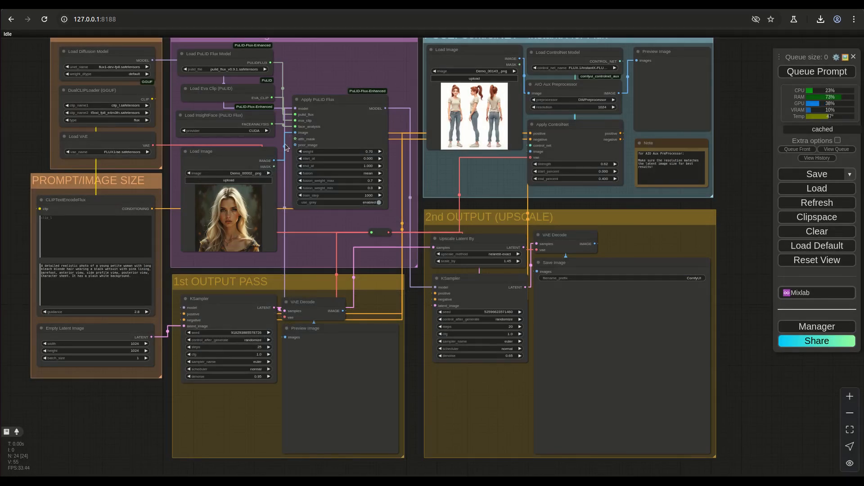
# Set the Link Render Mode to Linear and toggle the link visibility off and on.
pyautogui.click(837, 58)
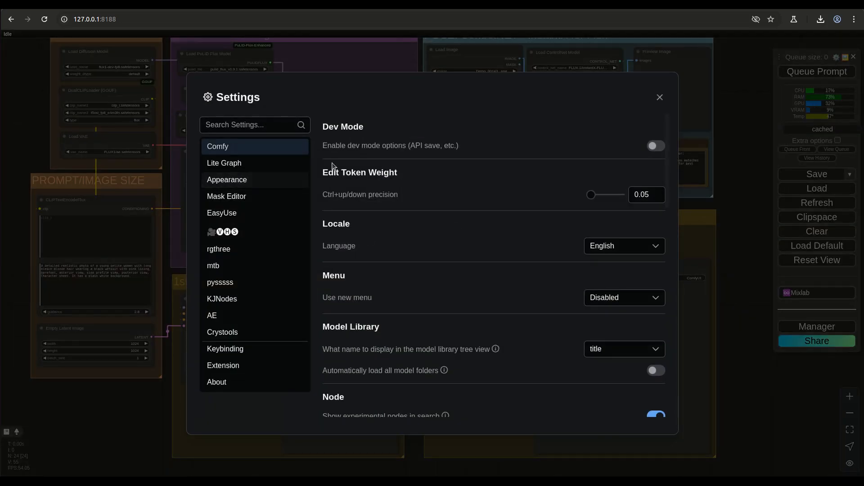
pyautogui.click(224, 163)
pyautogui.click(613, 368)
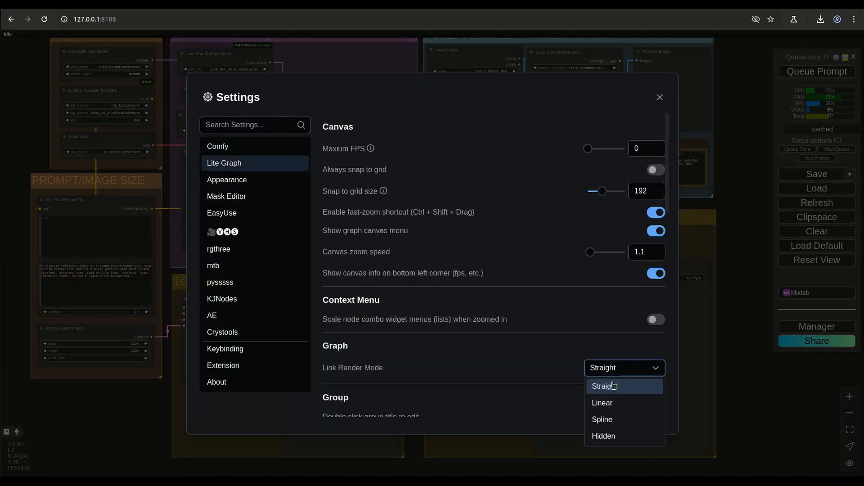
pyautogui.click(609, 404)
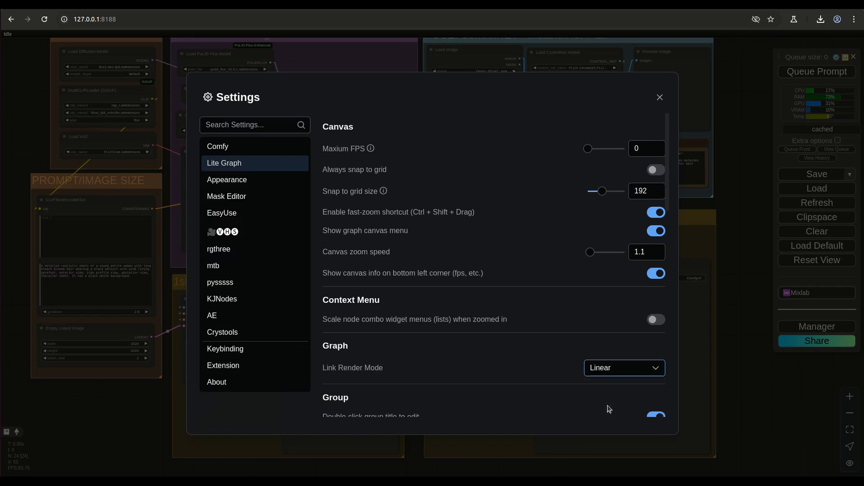
pyautogui.click(628, 369)
pyautogui.click(732, 349)
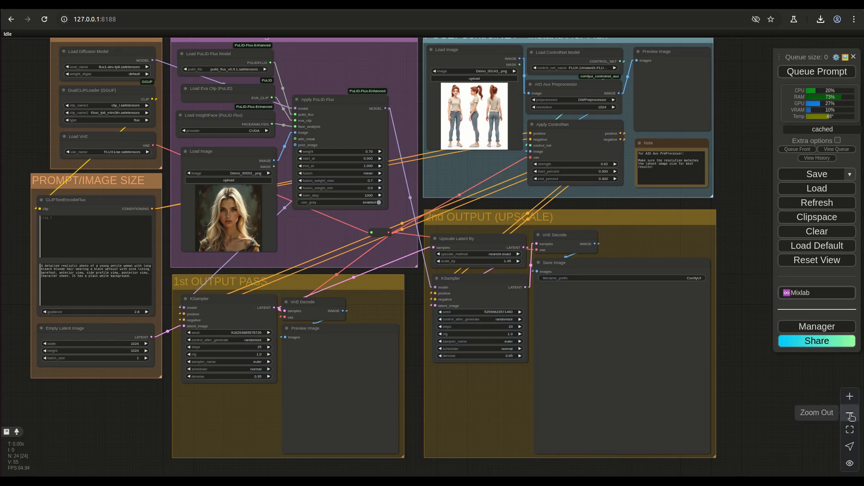
pyautogui.click(845, 463)
pyautogui.click(845, 462)
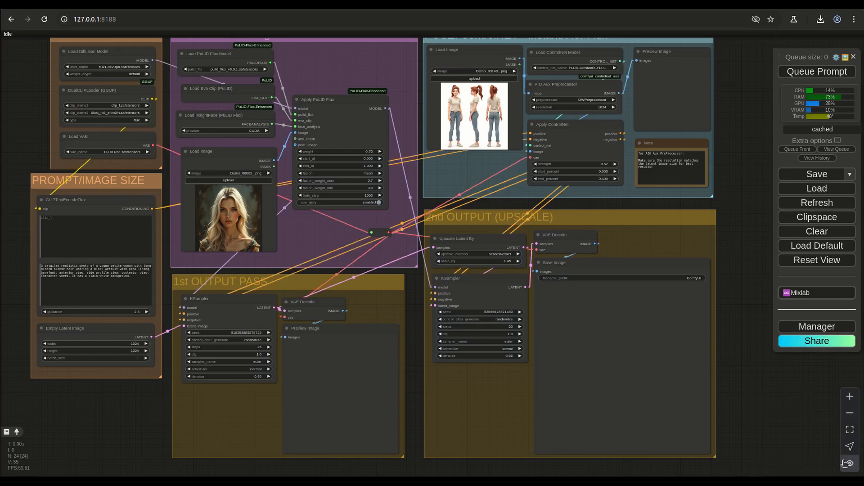
# Set the Link Render Mode to Hidden and back to Spline, and close the settings.
pyautogui.click(836, 57)
pyautogui.click(230, 166)
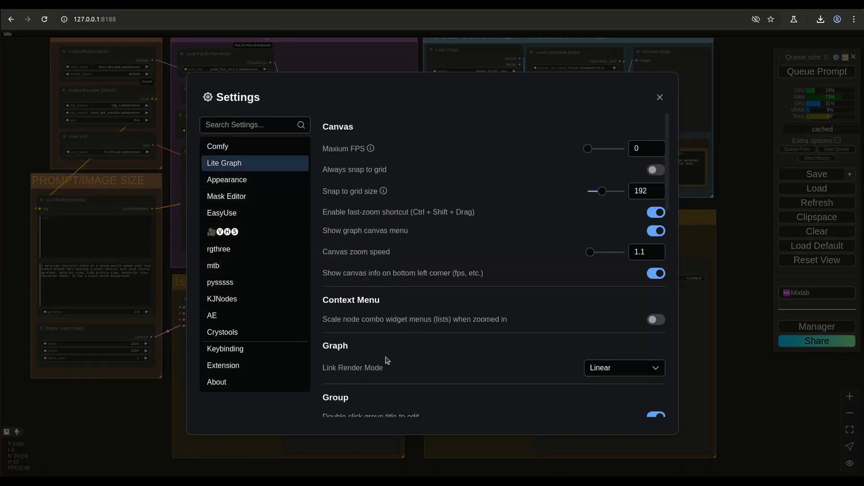
pyautogui.click(623, 370)
pyautogui.click(611, 436)
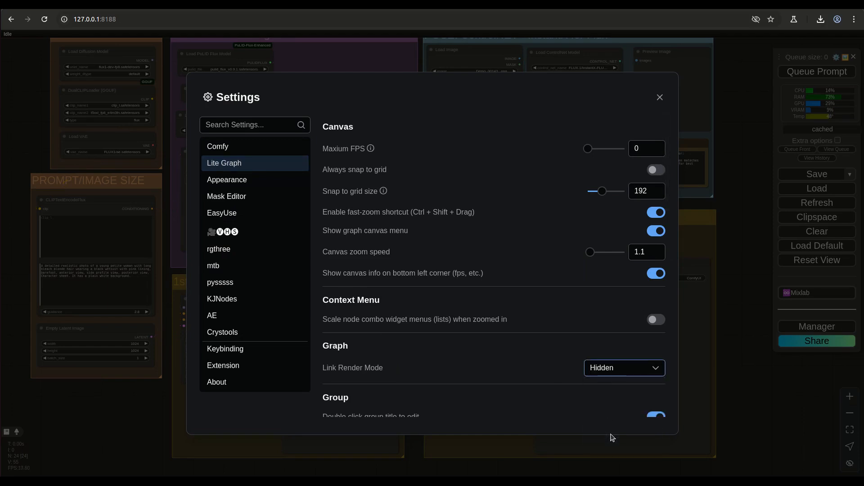
pyautogui.click(630, 367)
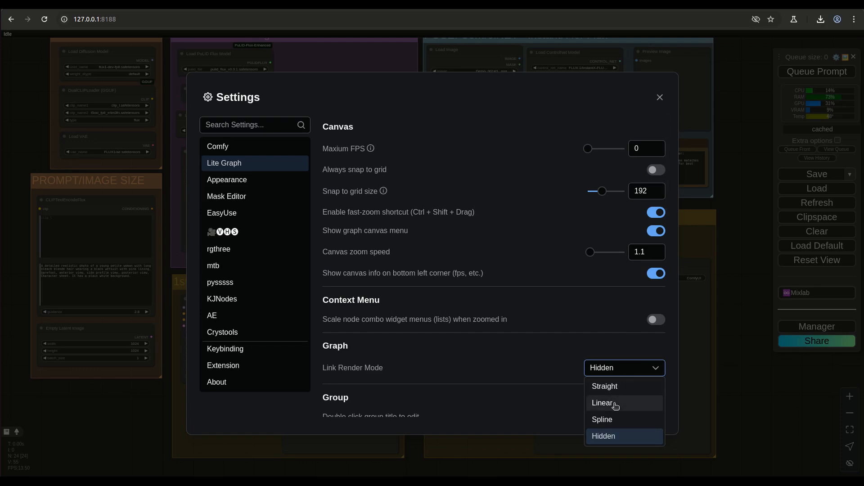
pyautogui.click(610, 419)
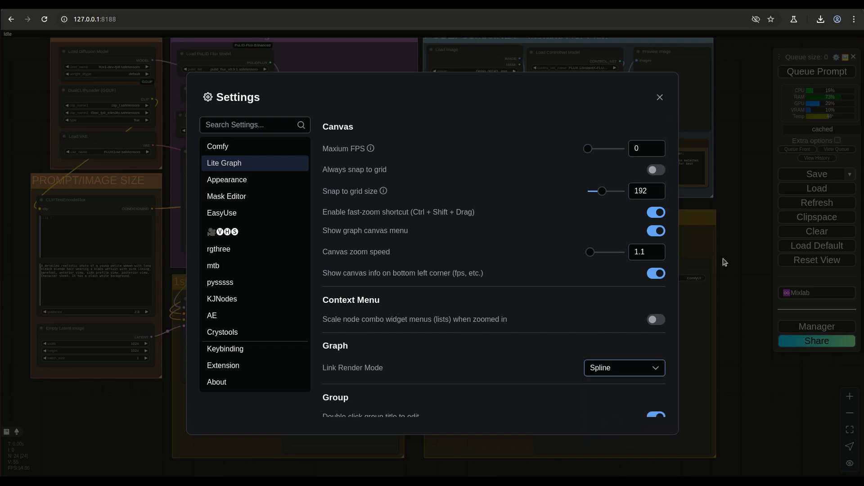
pyautogui.click(660, 97)
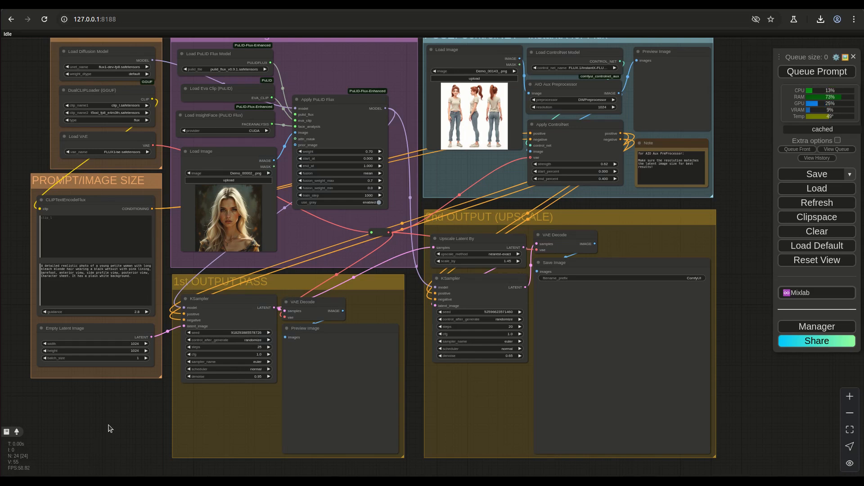
# Delete the reroute node on the VAE links in the FACE: PuLID group.
pyautogui.moveTo(109, 429); pyautogui.dragTo(150, 437)
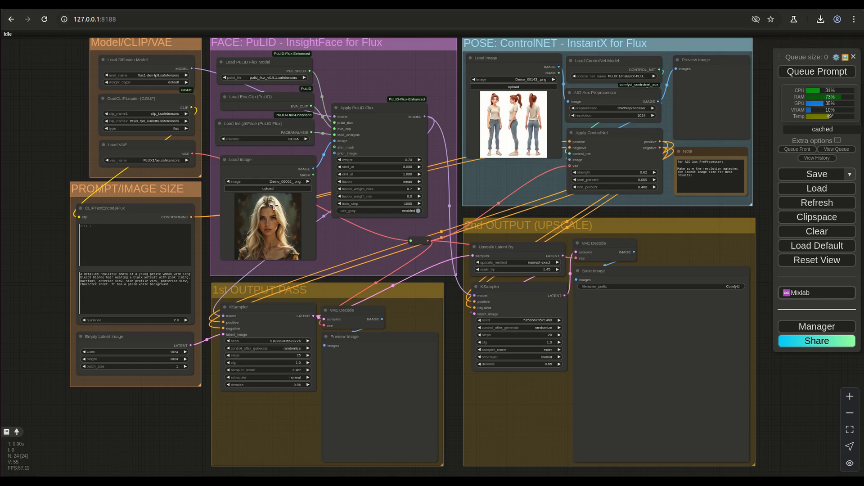
pyautogui.click(419, 238)
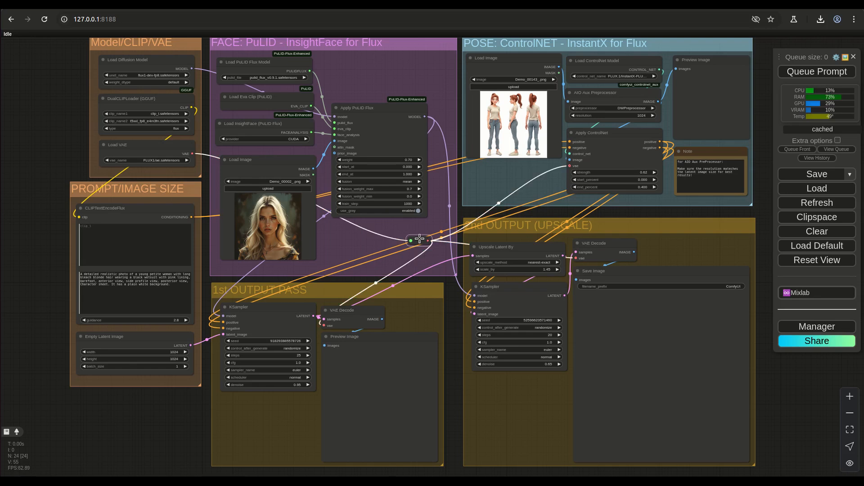
pyautogui.press('Delete')
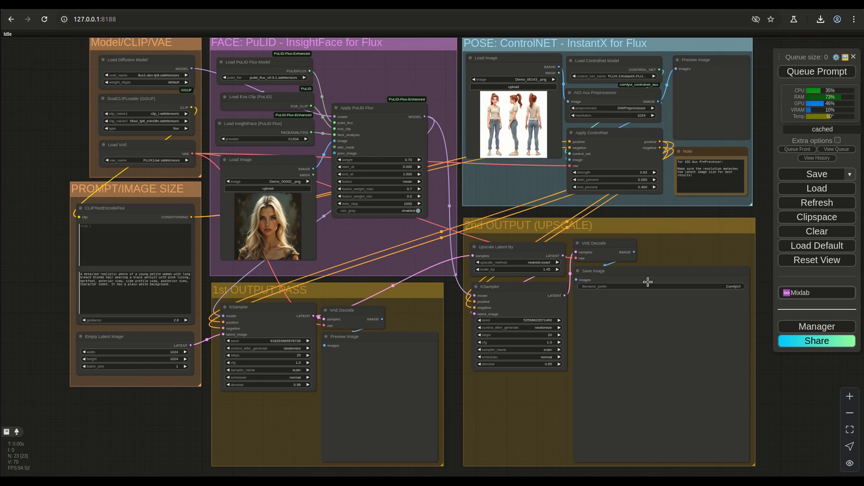
# Add an Anything Everywhere node and place it just below Load VAE, overlapping the edge of the PROMPT/IMAGE SIZE group.
pyautogui.scroll(-3, 584, 245)
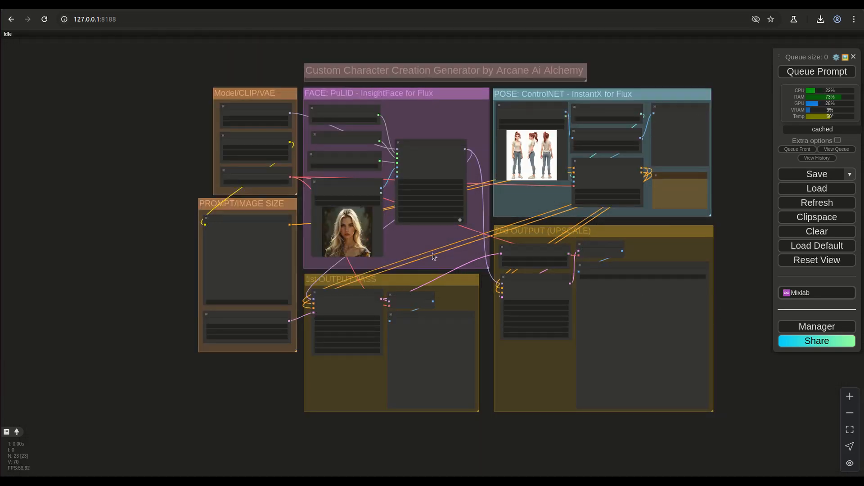
pyautogui.scroll(3, 310, 222)
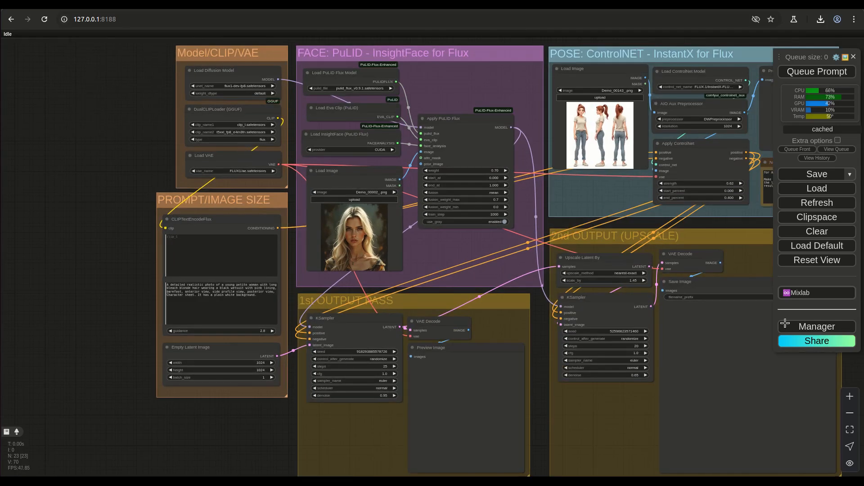
pyautogui.scroll(-4, 514, 362)
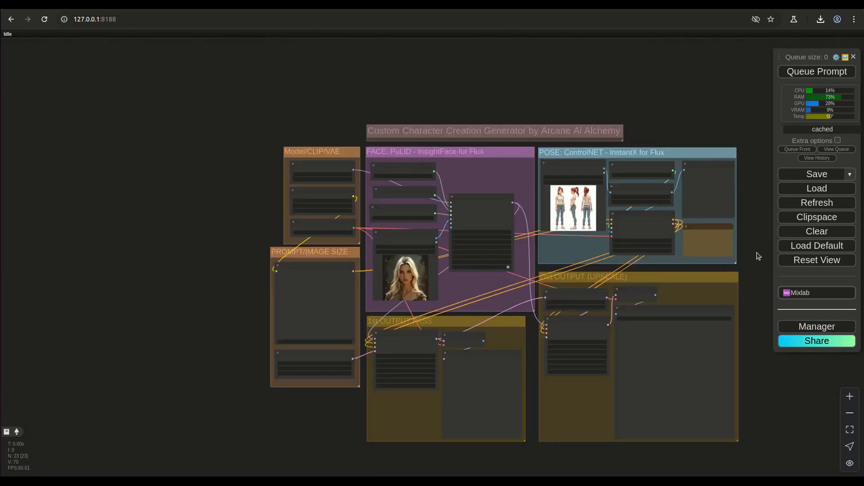
pyautogui.scroll(9, 223, 270)
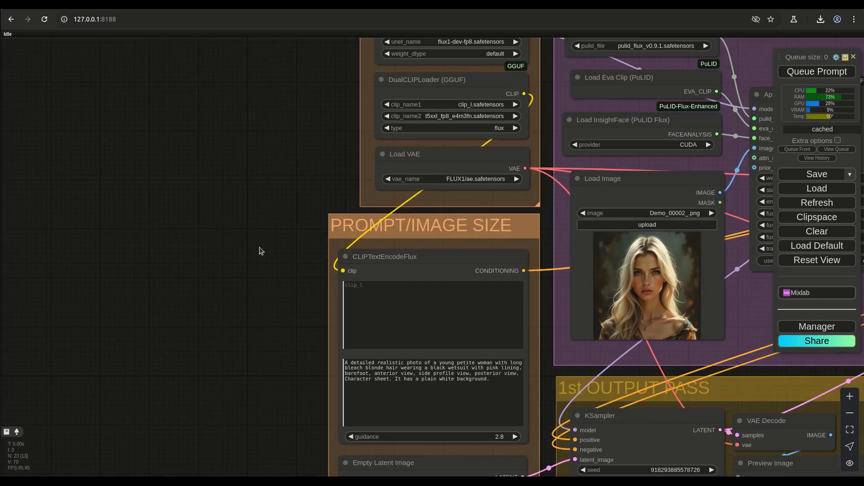
pyautogui.doubleClick(174, 188)
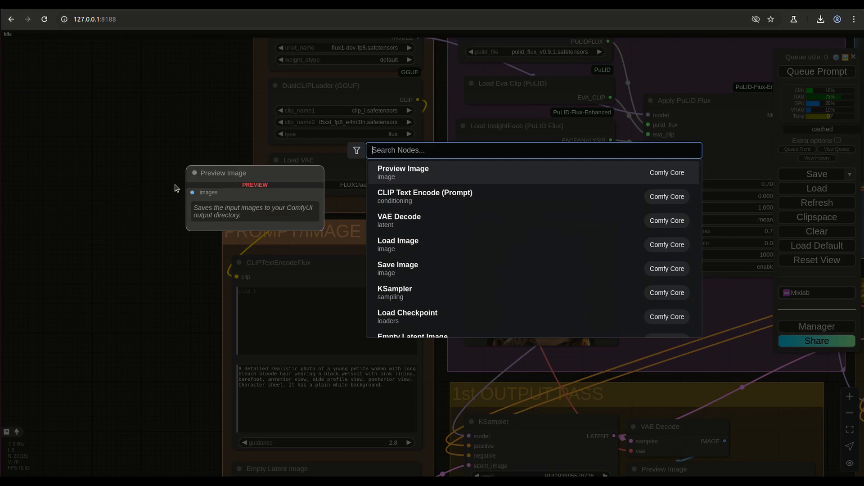
pyautogui.write('anu')
pyautogui.press('BackSpace')
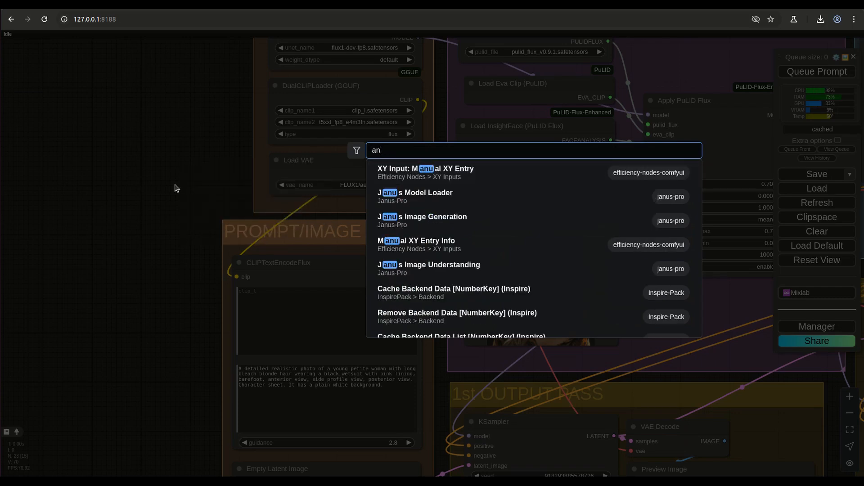
pyautogui.write('ything')
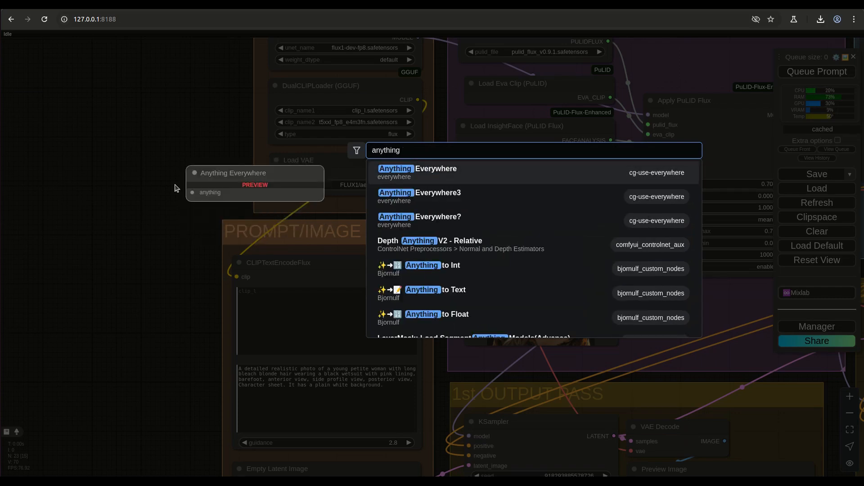
pyautogui.press('Return')
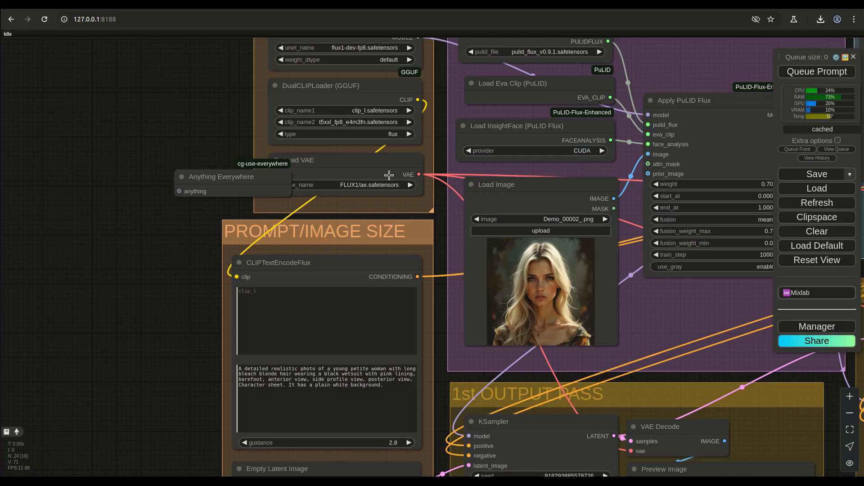
pyautogui.moveTo(214, 185); pyautogui.dragTo(186, 240)
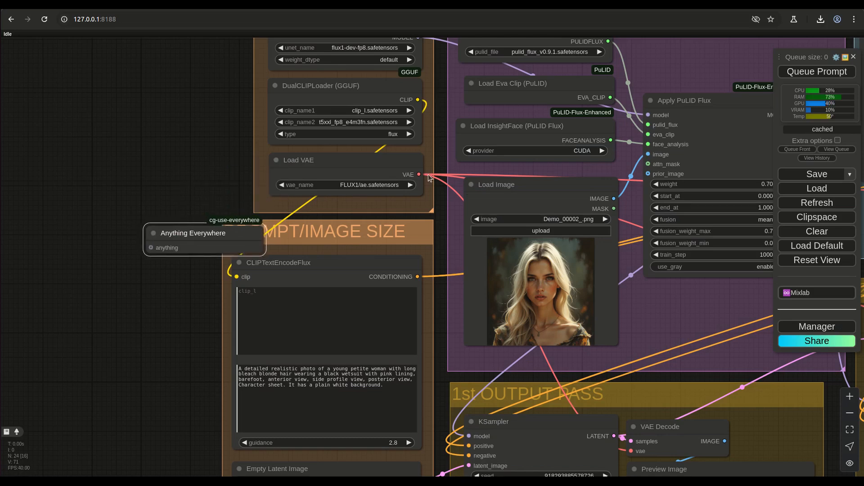
# Connect the VAE output of Load VAE to the input of the Anything Everywhere node.
pyautogui.moveTo(419, 175); pyautogui.dragTo(165, 247)
pyautogui.moveTo(609, 289); pyautogui.dragTo(346, 261)
pyautogui.scroll(-3, 518, 297)
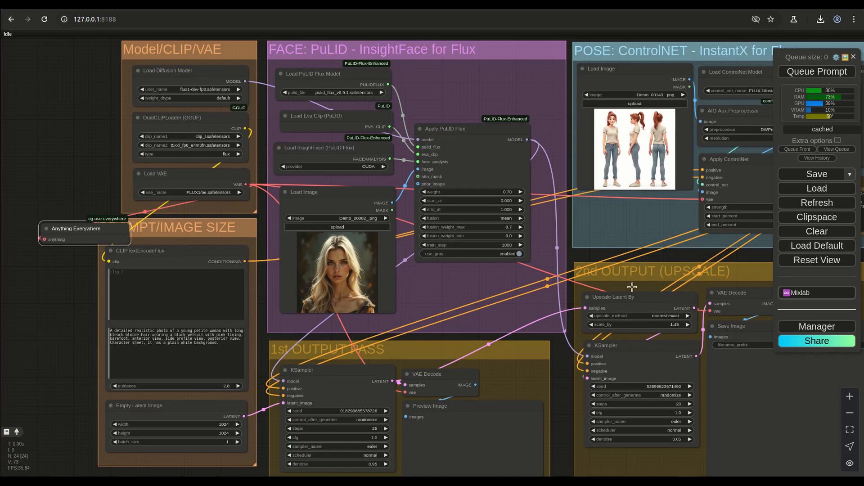
# Disconnect the VAE links from Apply ControlNet and both VAE Decode nodes, and move the Anything Everywhere node directly beneath Load VAE.
pyautogui.moveTo(700, 199); pyautogui.dragTo(648, 209)
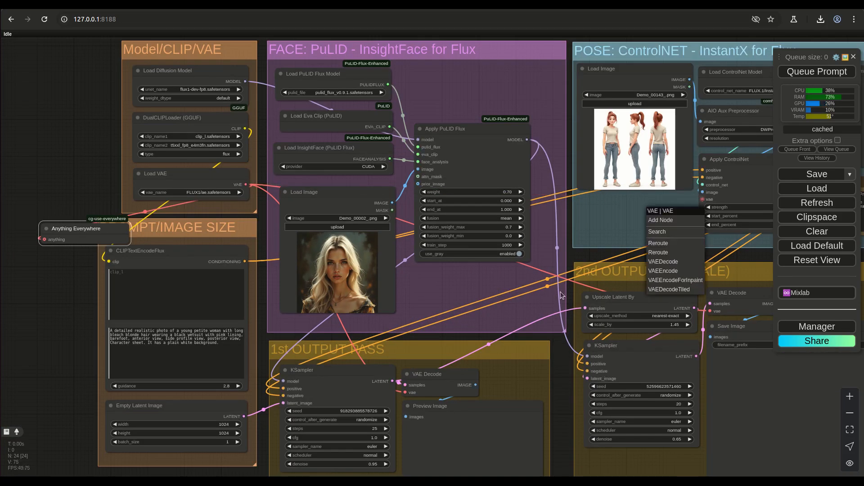
pyautogui.click(476, 310)
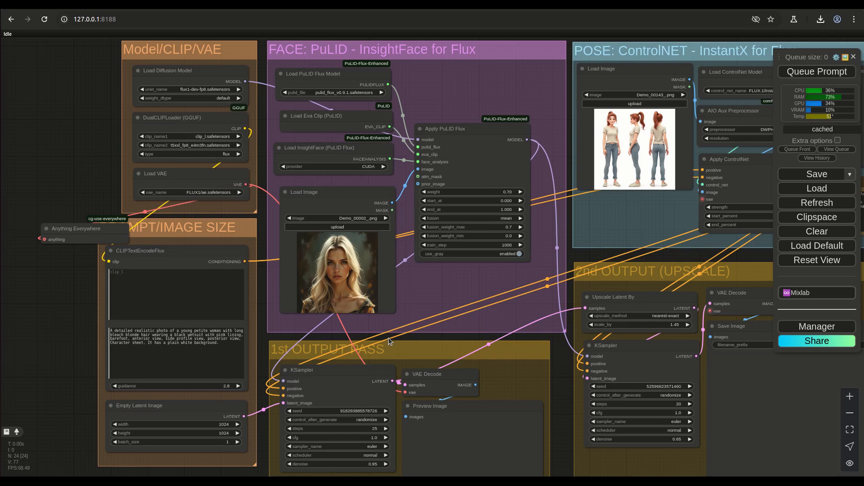
pyautogui.moveTo(405, 392); pyautogui.dragTo(386, 370)
pyautogui.scroll(7, 666, 220)
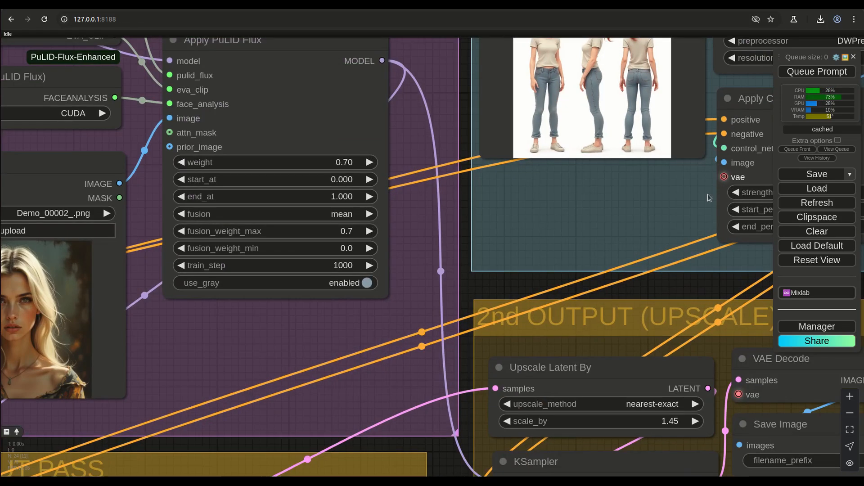
pyautogui.scroll(-8, 459, 306)
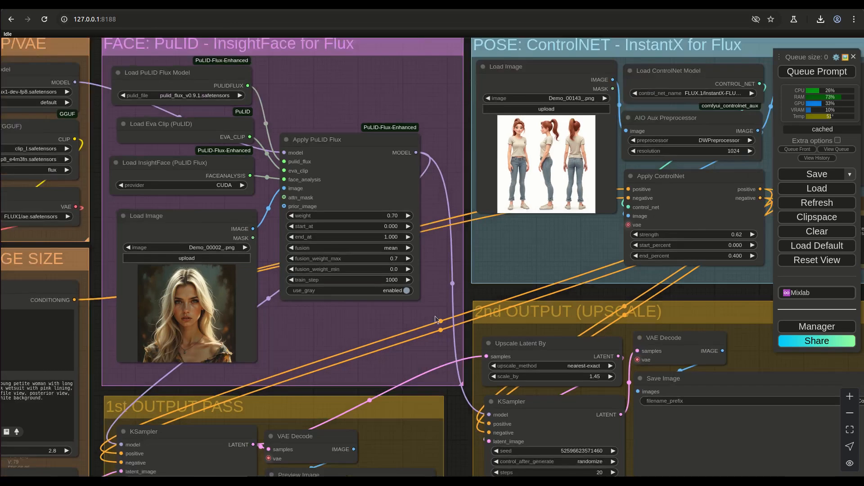
pyautogui.moveTo(357, 330); pyautogui.dragTo(446, 310)
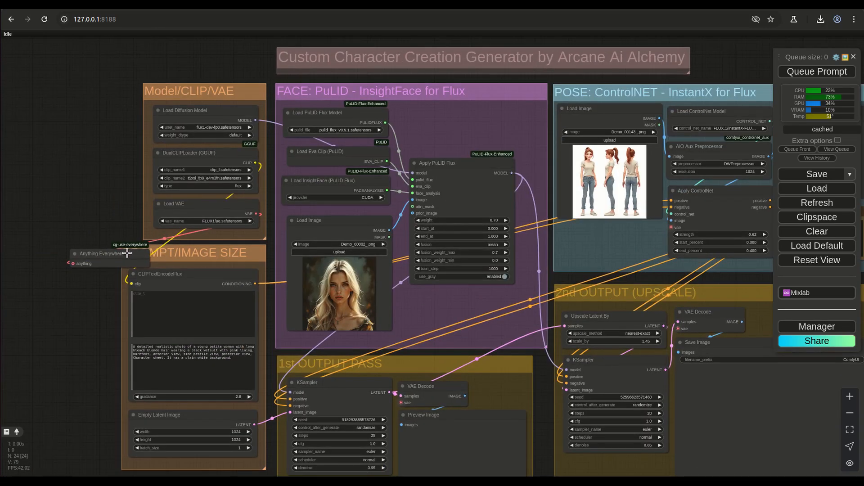
pyautogui.moveTo(114, 256); pyautogui.dragTo(215, 252)
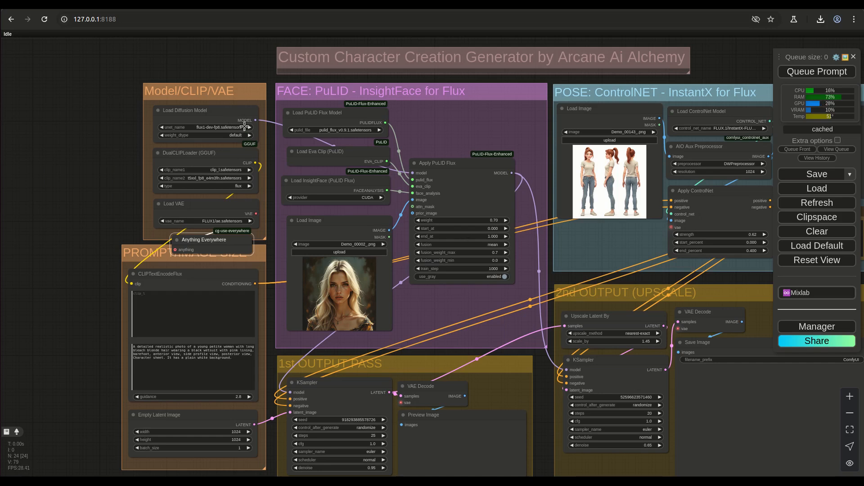
# Add an Anything Everywhere3 node and place it in the FACE: PuLID group over the Load InsightFace node.
pyautogui.doubleClick(91, 166)
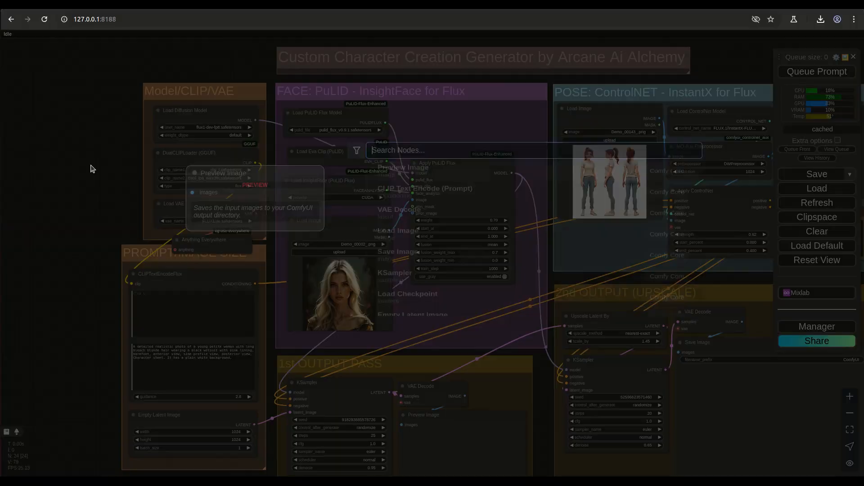
pyautogui.write('any')
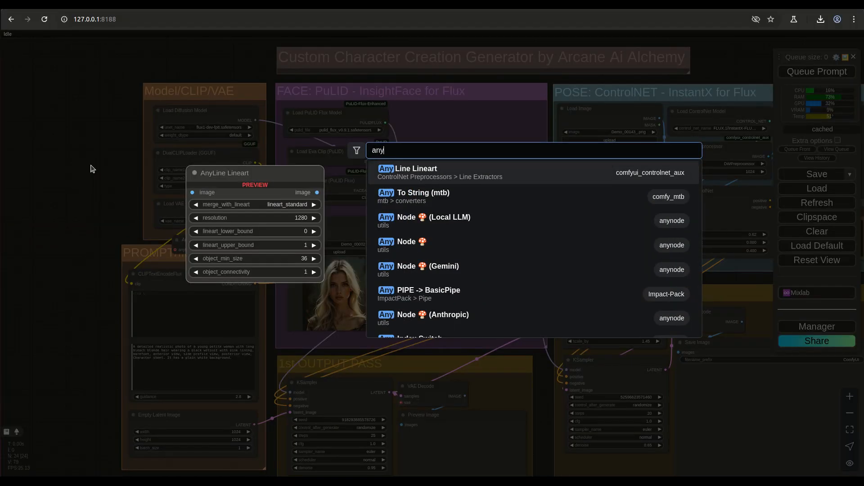
pyautogui.write('thin')
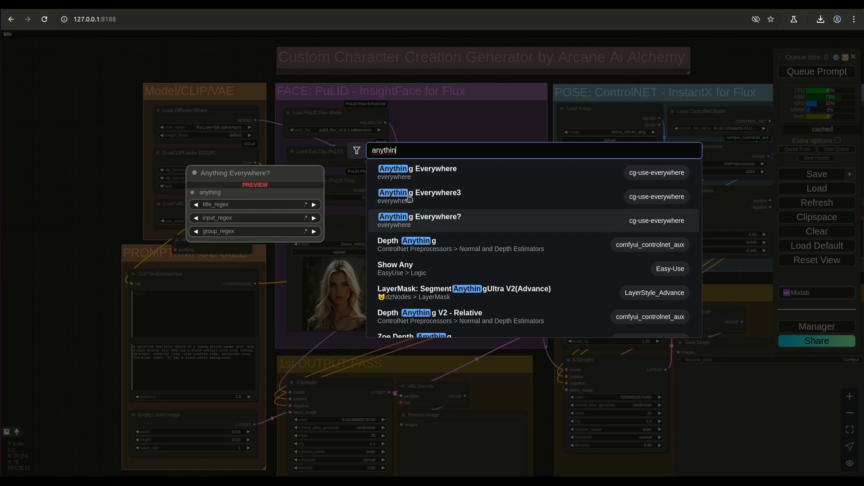
pyautogui.click(408, 199)
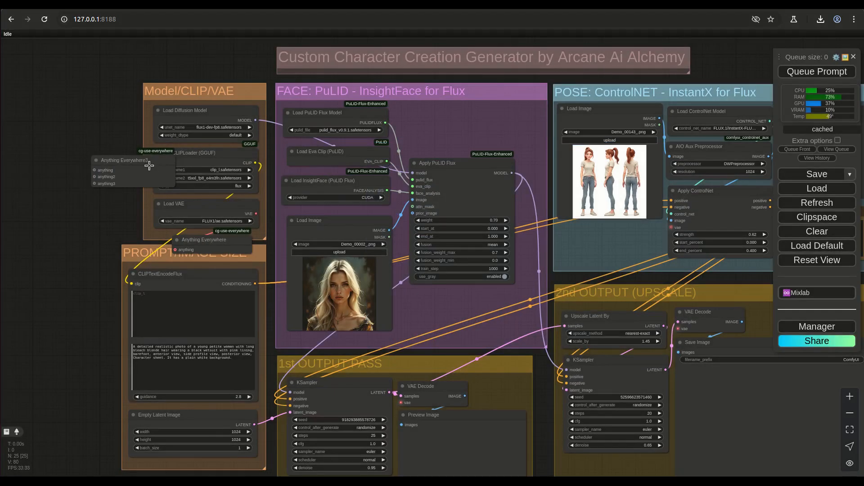
pyautogui.moveTo(149, 163); pyautogui.dragTo(358, 198)
# Connect the VAE, MODEL and CLIP loader outputs to the first, second and third inputs of Anything Everywhere3, and remove the MODEL link again.
pyautogui.moveTo(255, 214); pyautogui.dragTo(303, 206)
pyautogui.moveTo(256, 121); pyautogui.dragTo(302, 212)
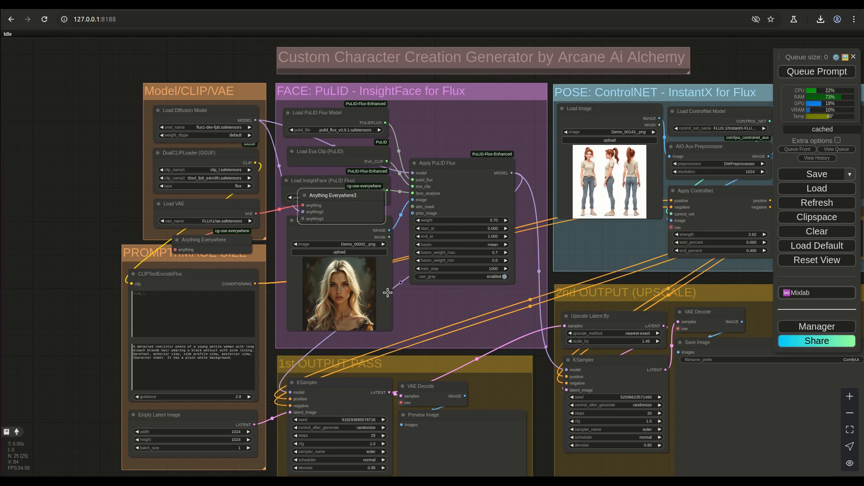
pyautogui.moveTo(255, 163); pyautogui.dragTo(268, 206)
pyautogui.click(99, 212)
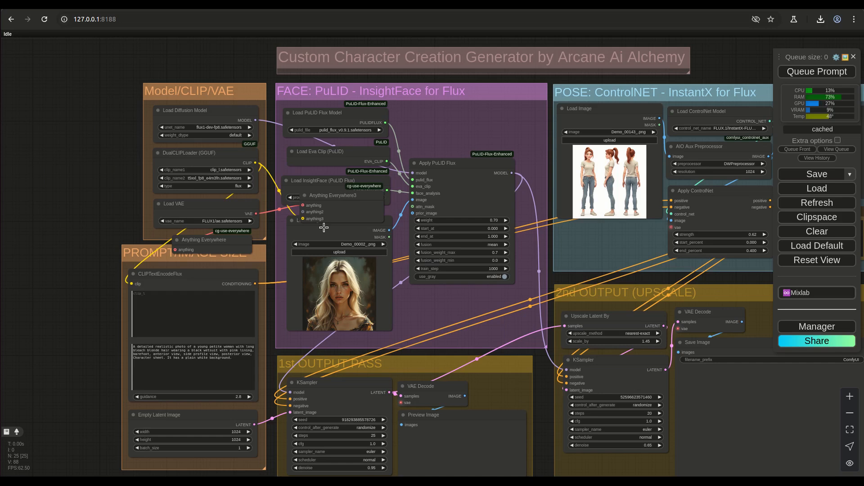
# Move the Anything Everywhere and Anything Everywhere3 nodes out of the groups to the empty canvas left of Model/CLIP/VAE and PROMPT/IMAGE SIZE.
pyautogui.scroll(-4, 283, 242)
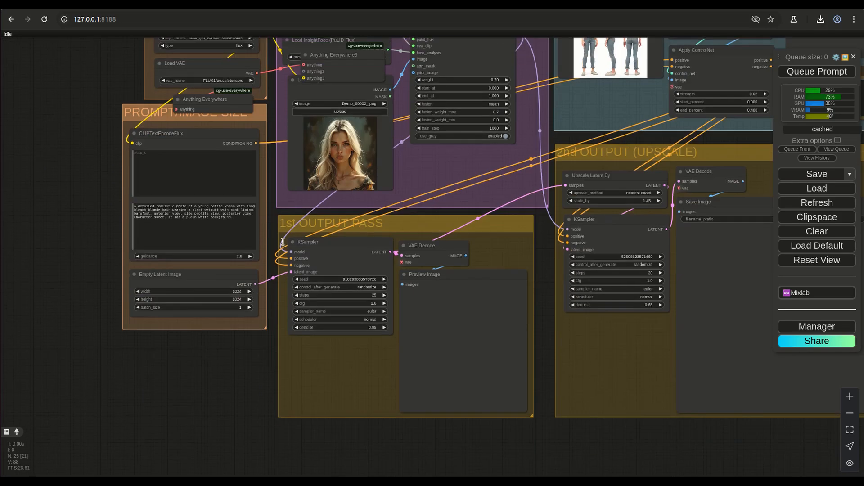
pyautogui.scroll(-3, 235, 401)
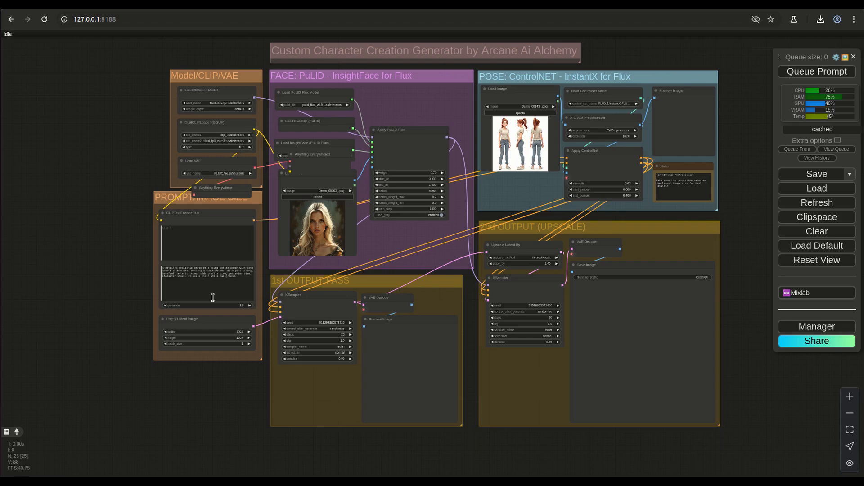
pyautogui.moveTo(124, 302); pyautogui.dragTo(96, 298)
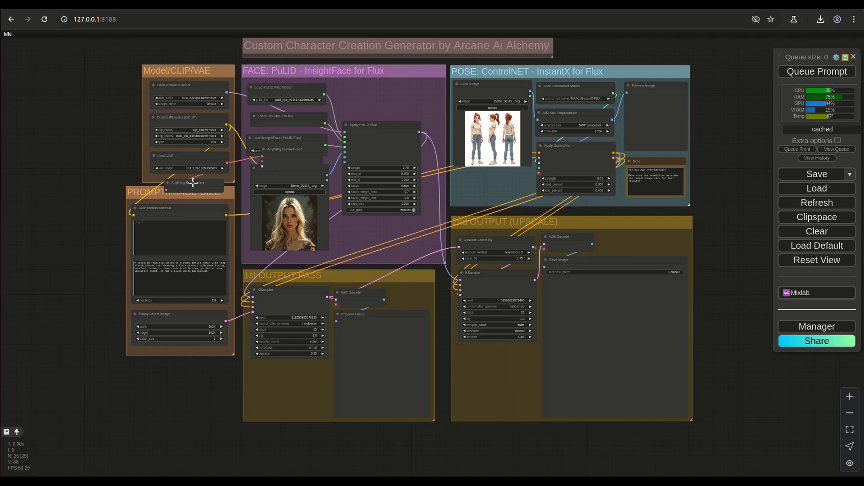
pyautogui.moveTo(193, 183); pyautogui.dragTo(198, 176)
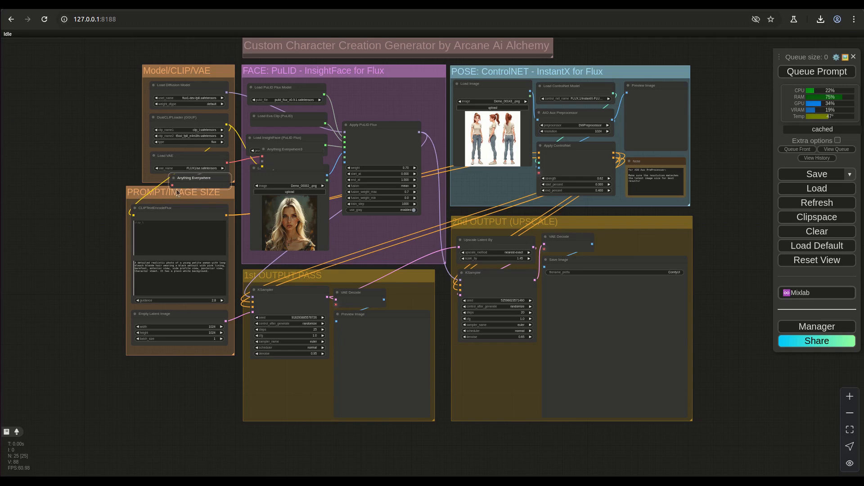
pyautogui.moveTo(198, 179); pyautogui.dragTo(82, 205)
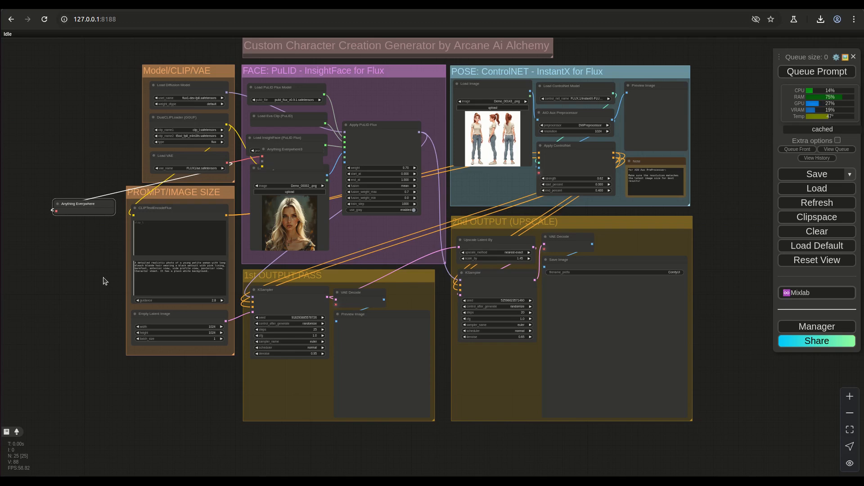
pyautogui.scroll(3, 105, 280)
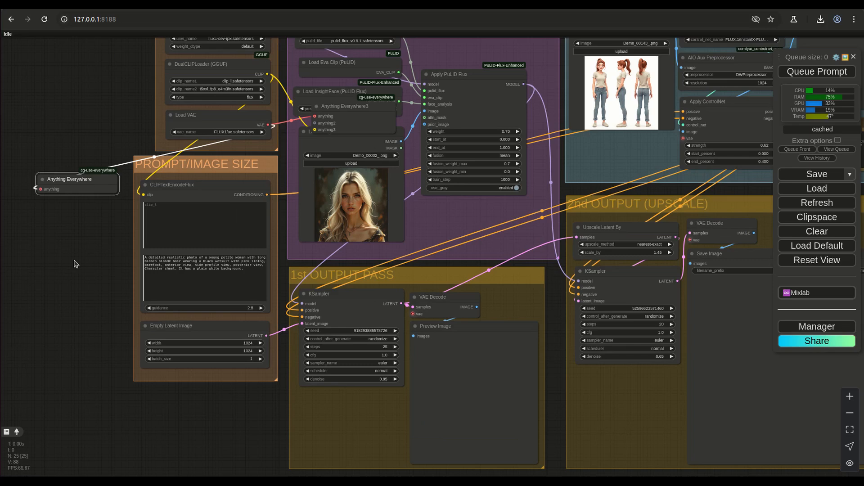
pyautogui.scroll(-3, 74, 264)
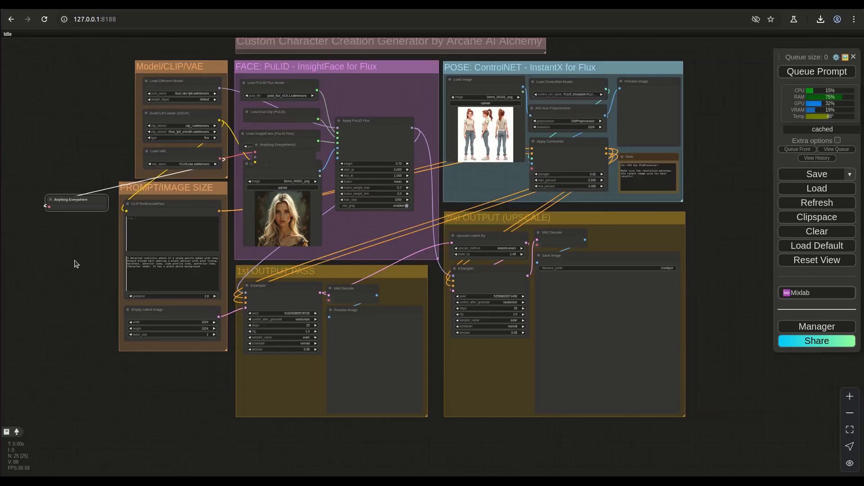
pyautogui.moveTo(290, 157); pyautogui.dragTo(93, 158)
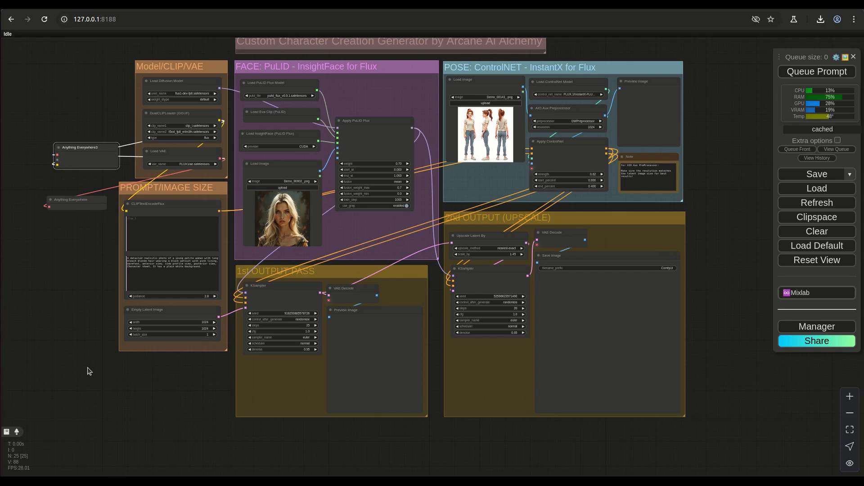
pyautogui.scroll(4, 86, 328)
pyautogui.moveTo(116, 226); pyautogui.dragTo(114, 328)
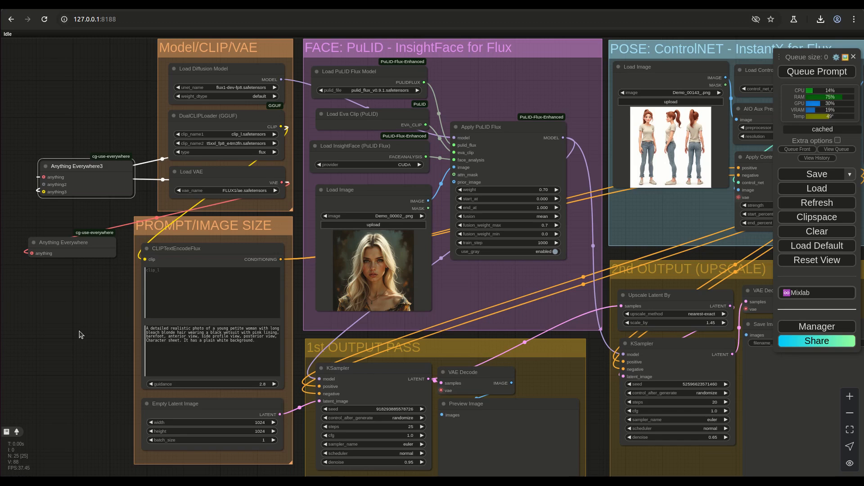
pyautogui.scroll(-3, 79, 335)
pyautogui.moveTo(88, 351); pyautogui.dragTo(93, 324)
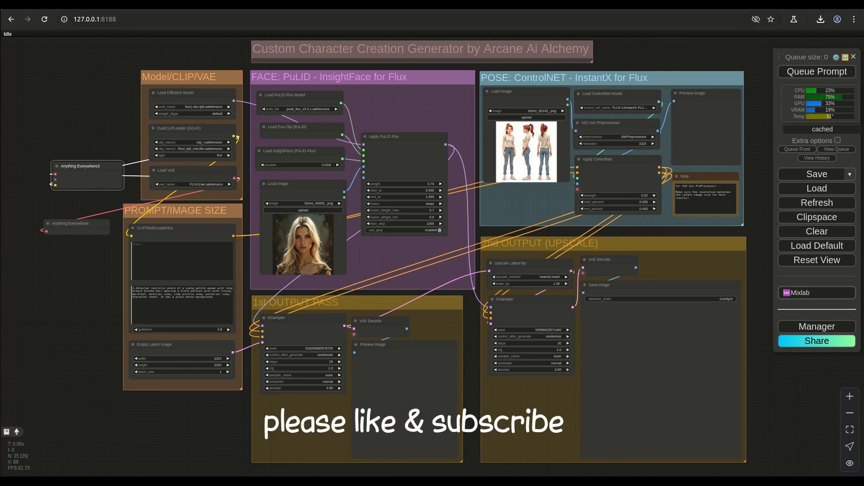
pyautogui.click(774, 4)
pyautogui.click(765, 37)
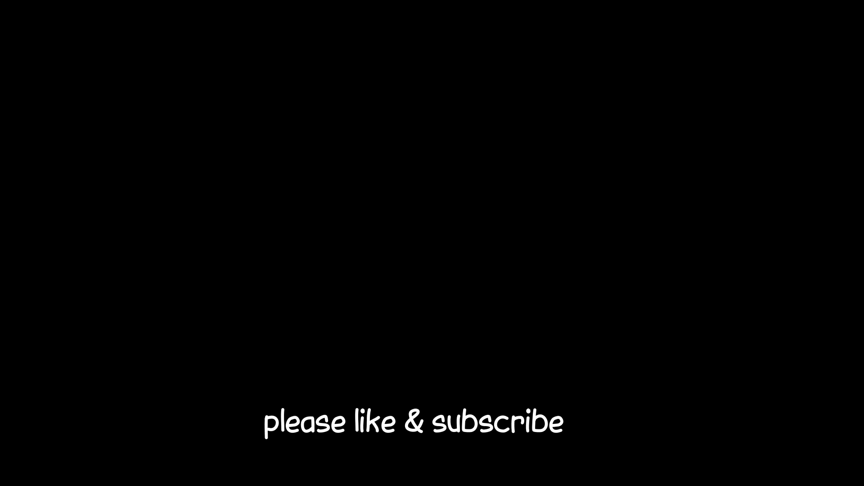